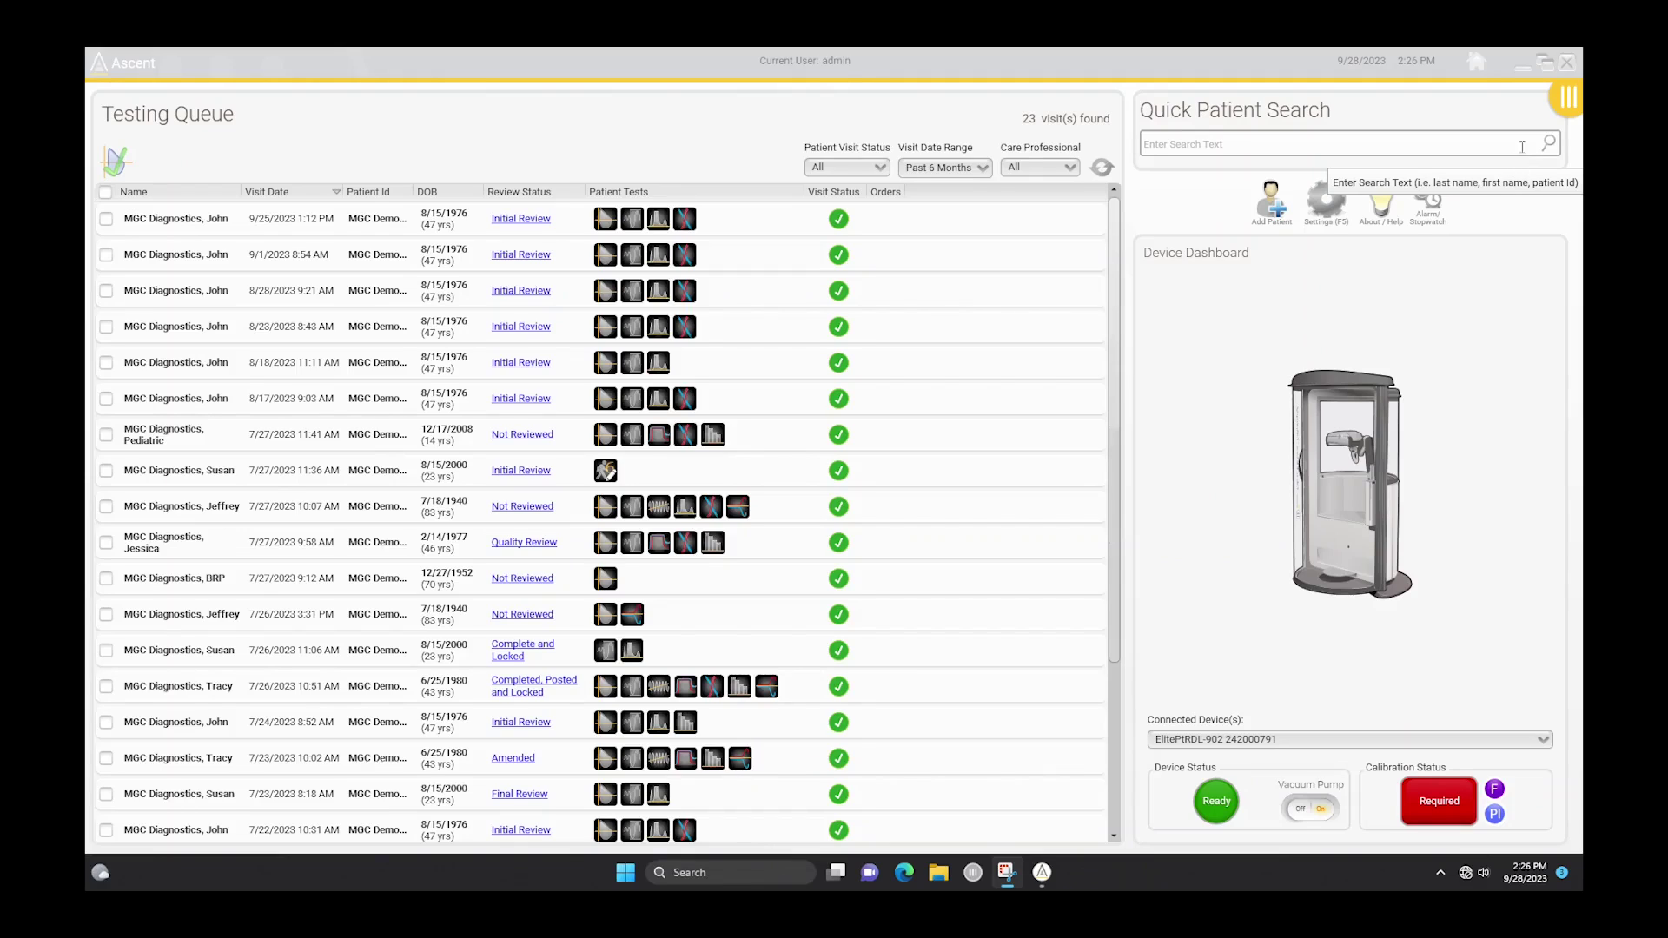
# Open the device calibration and go to the flow verification with the 3.0 L syringe
pyautogui.click(1572, 98)
pyautogui.click(1572, 98)
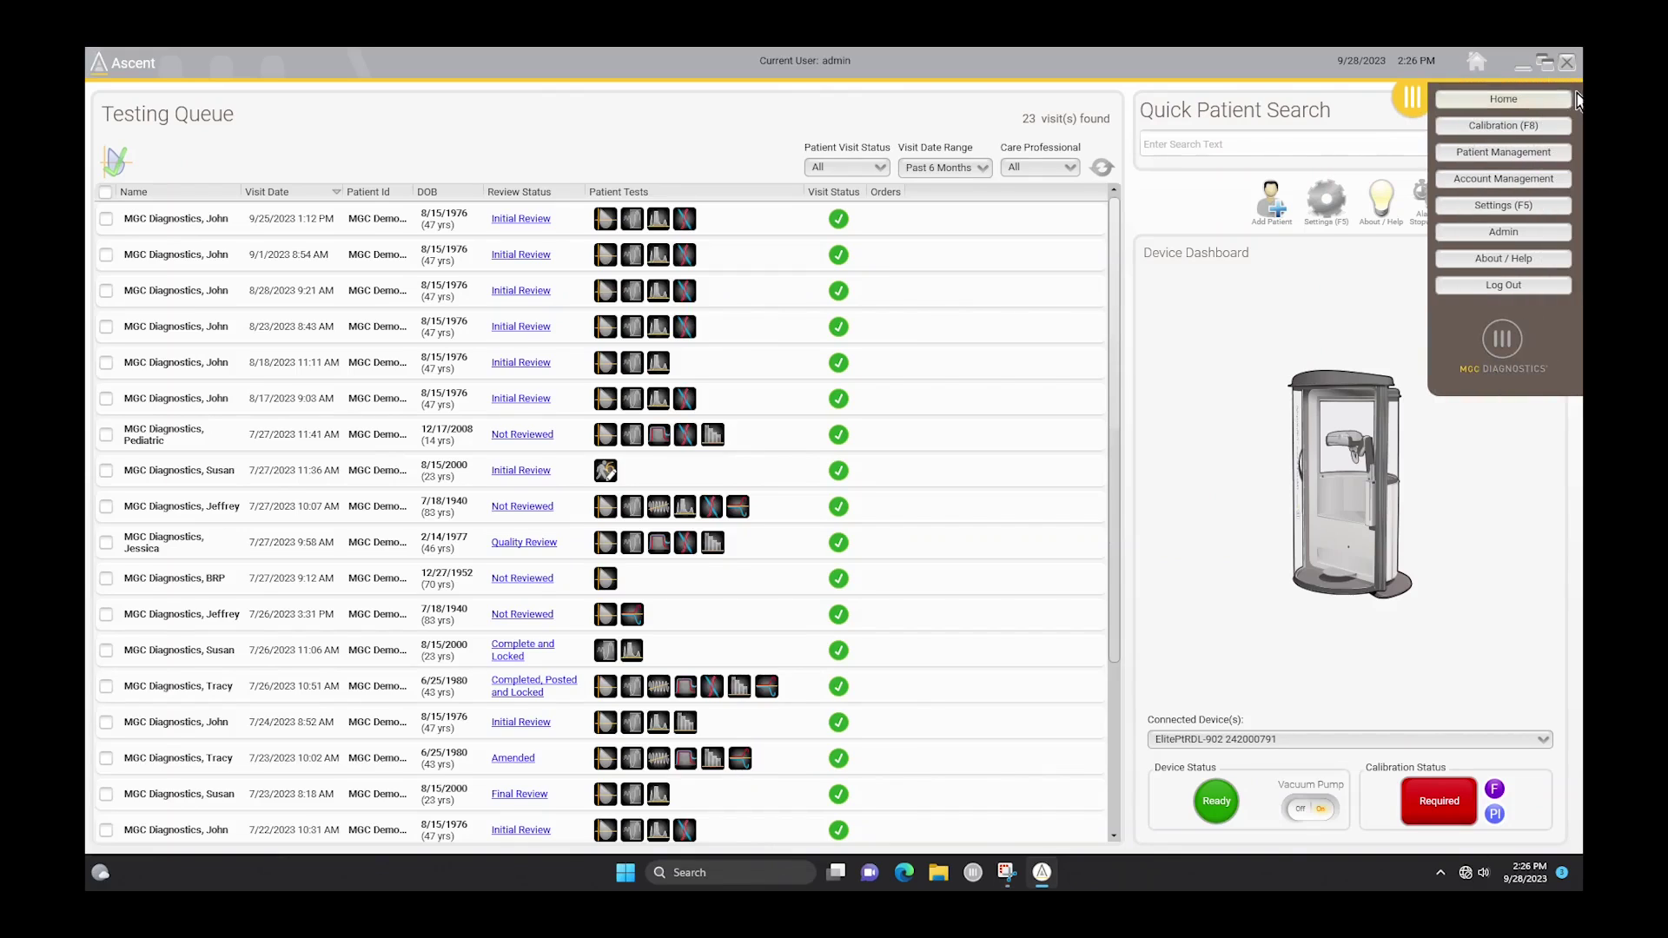
pyautogui.click(1554, 131)
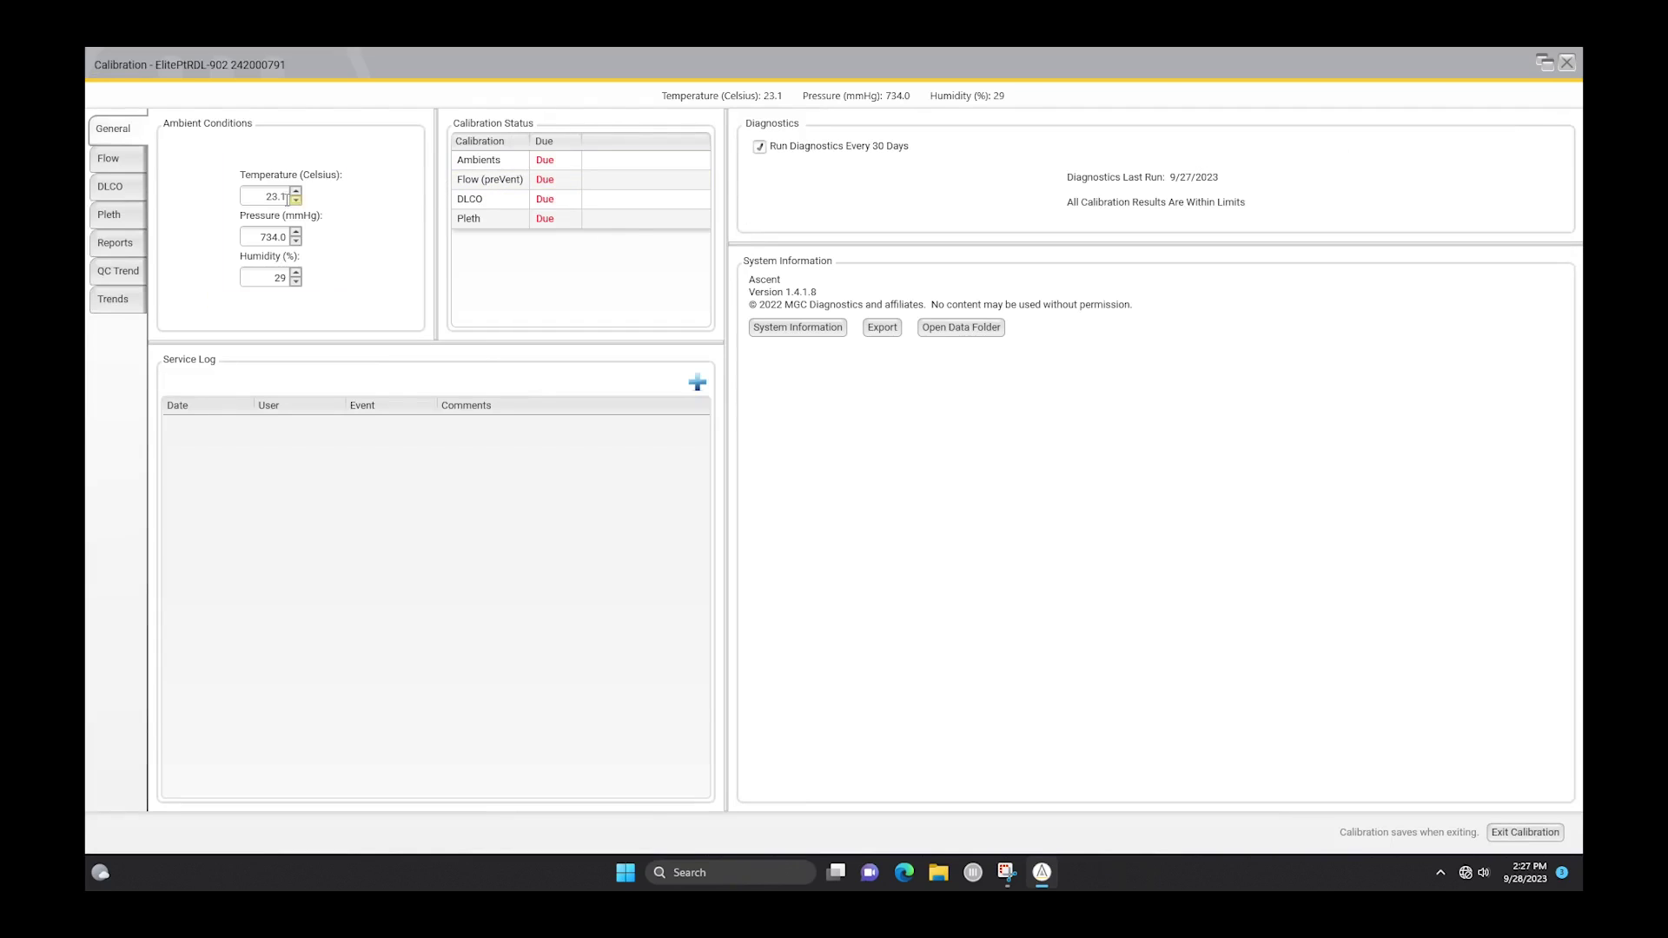
pyautogui.click(117, 165)
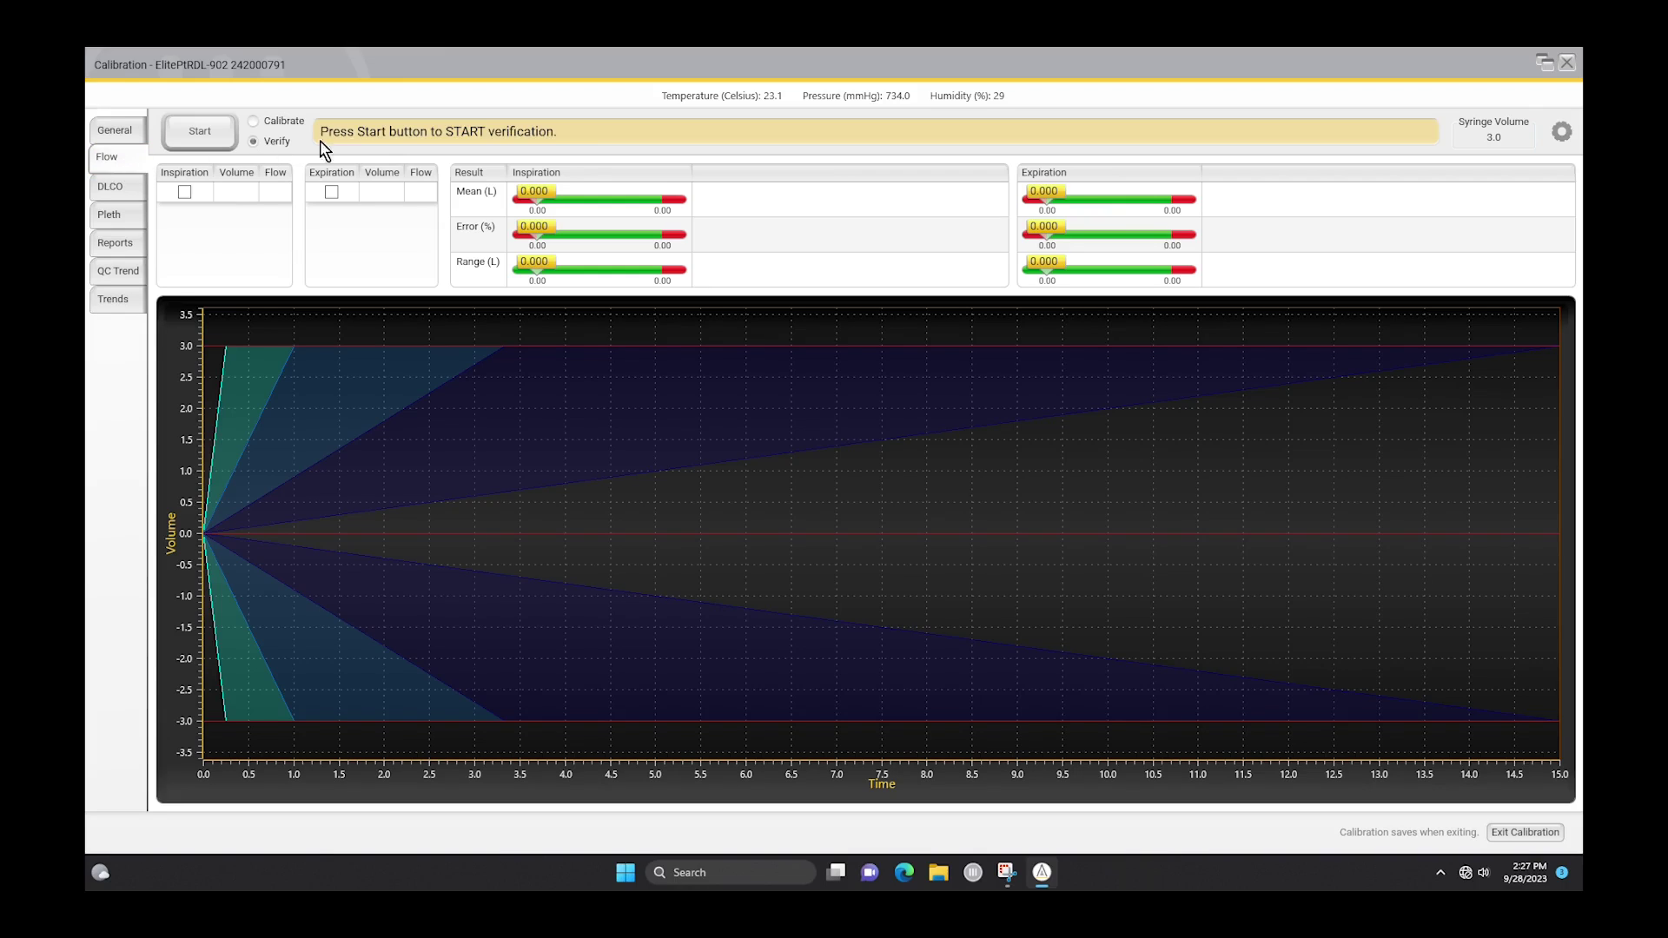
# Run the flow verification with syringe strokes at different speeds, and exit the calibration
pyautogui.click(809, 79)
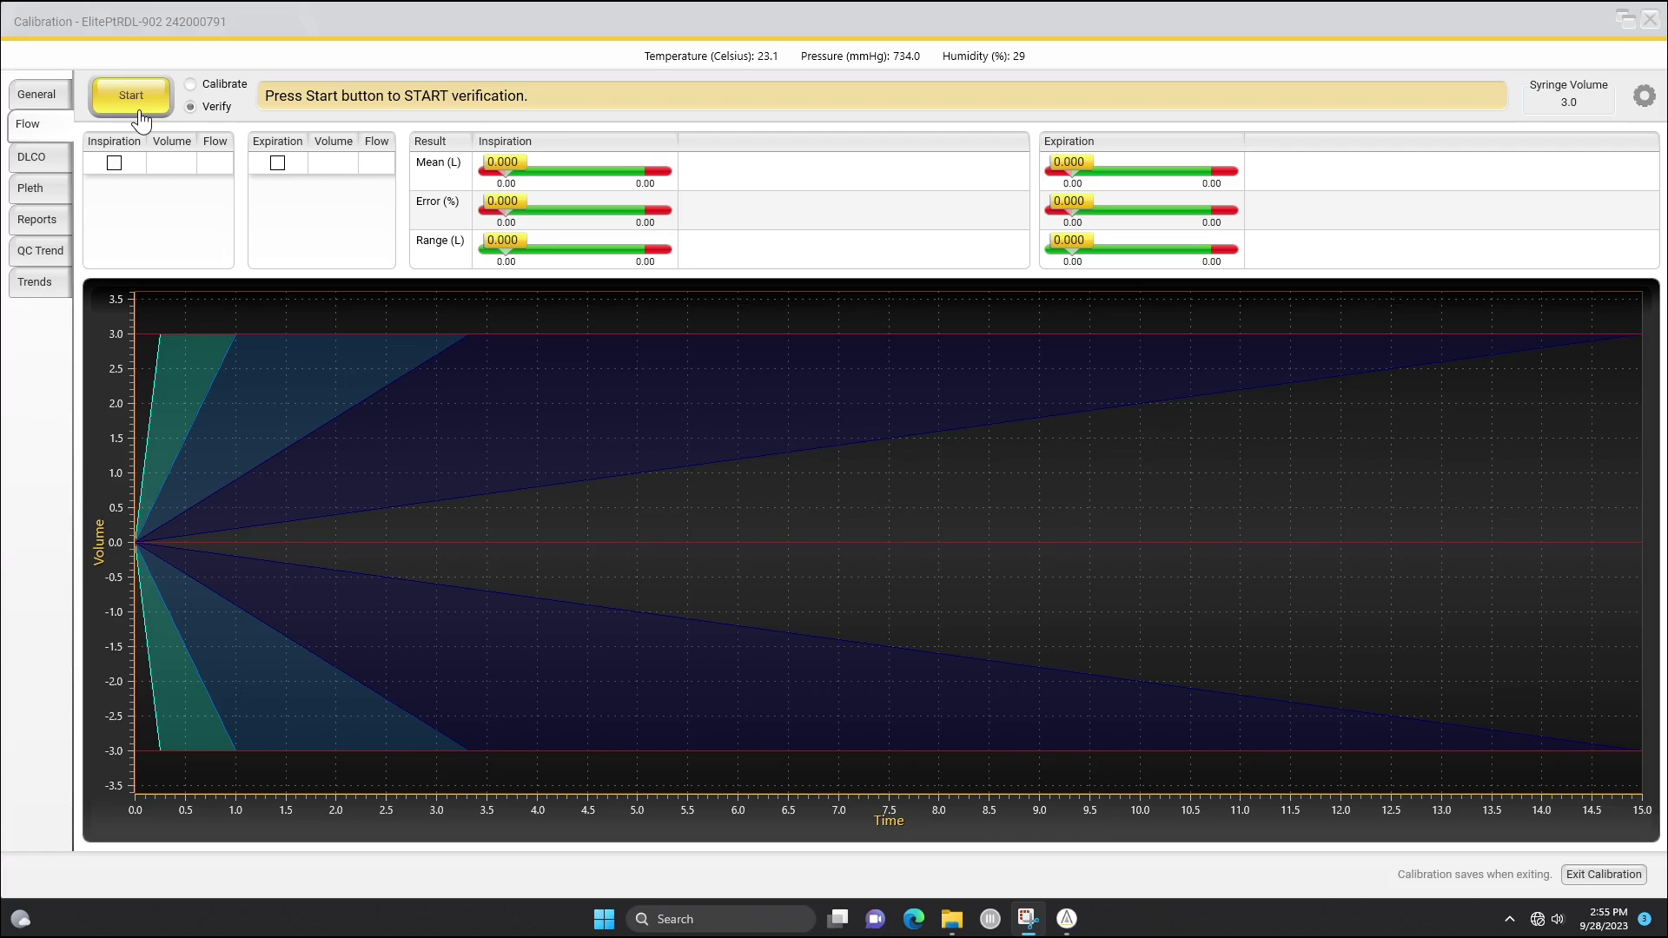
pyautogui.click(129, 97)
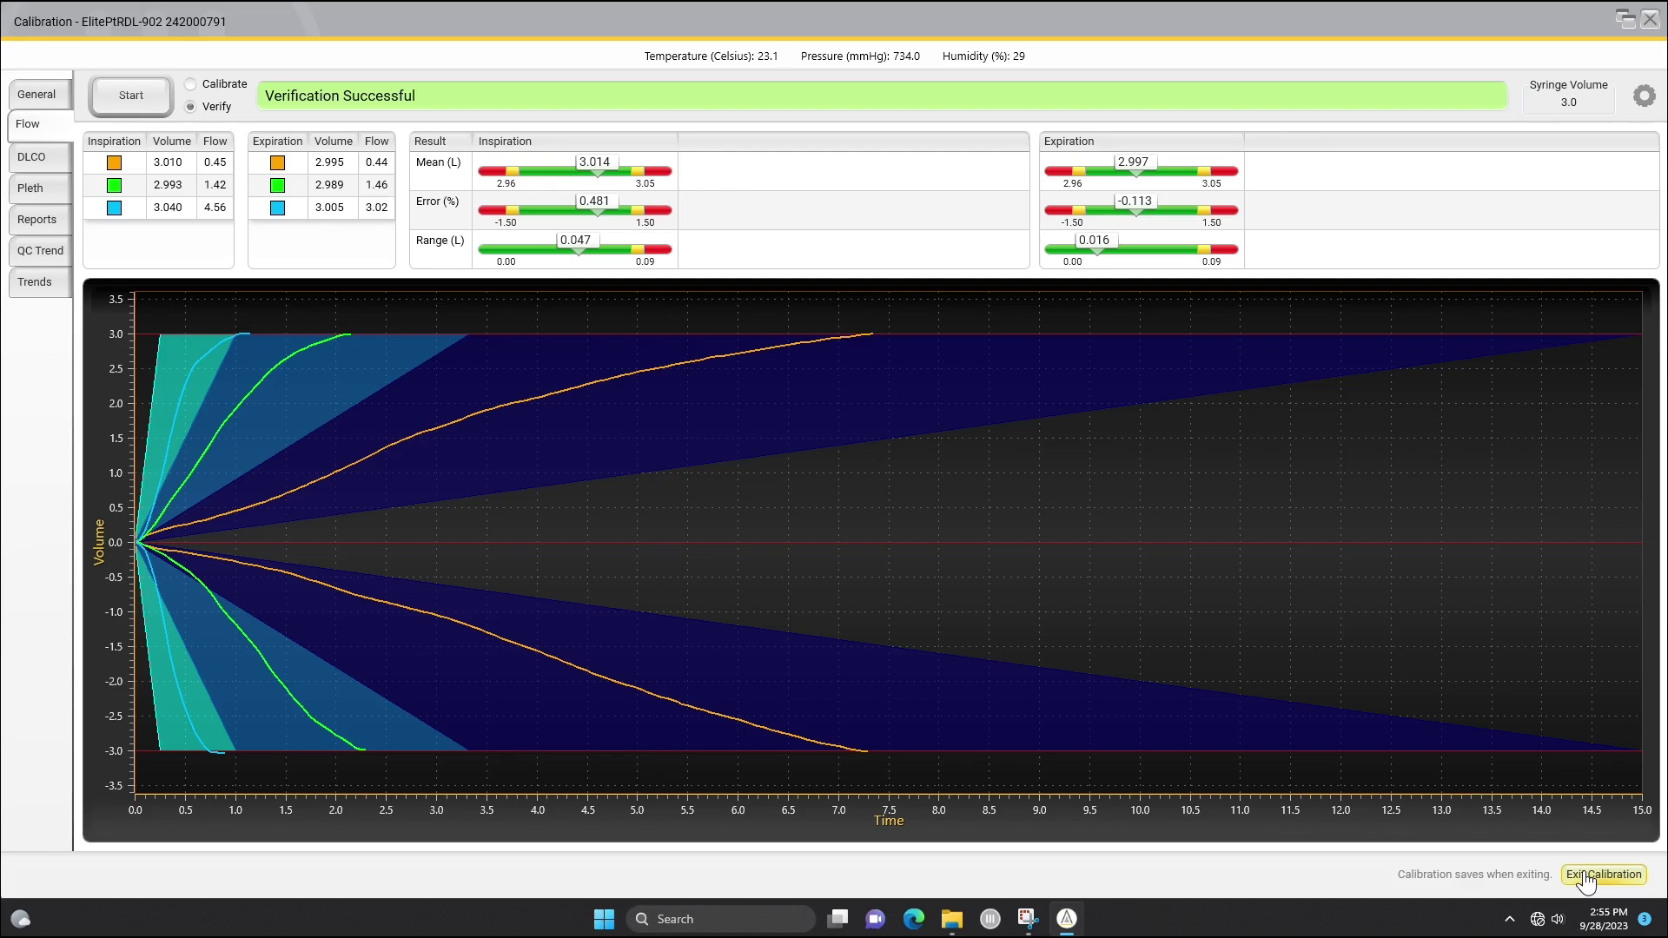
pyautogui.click(1586, 876)
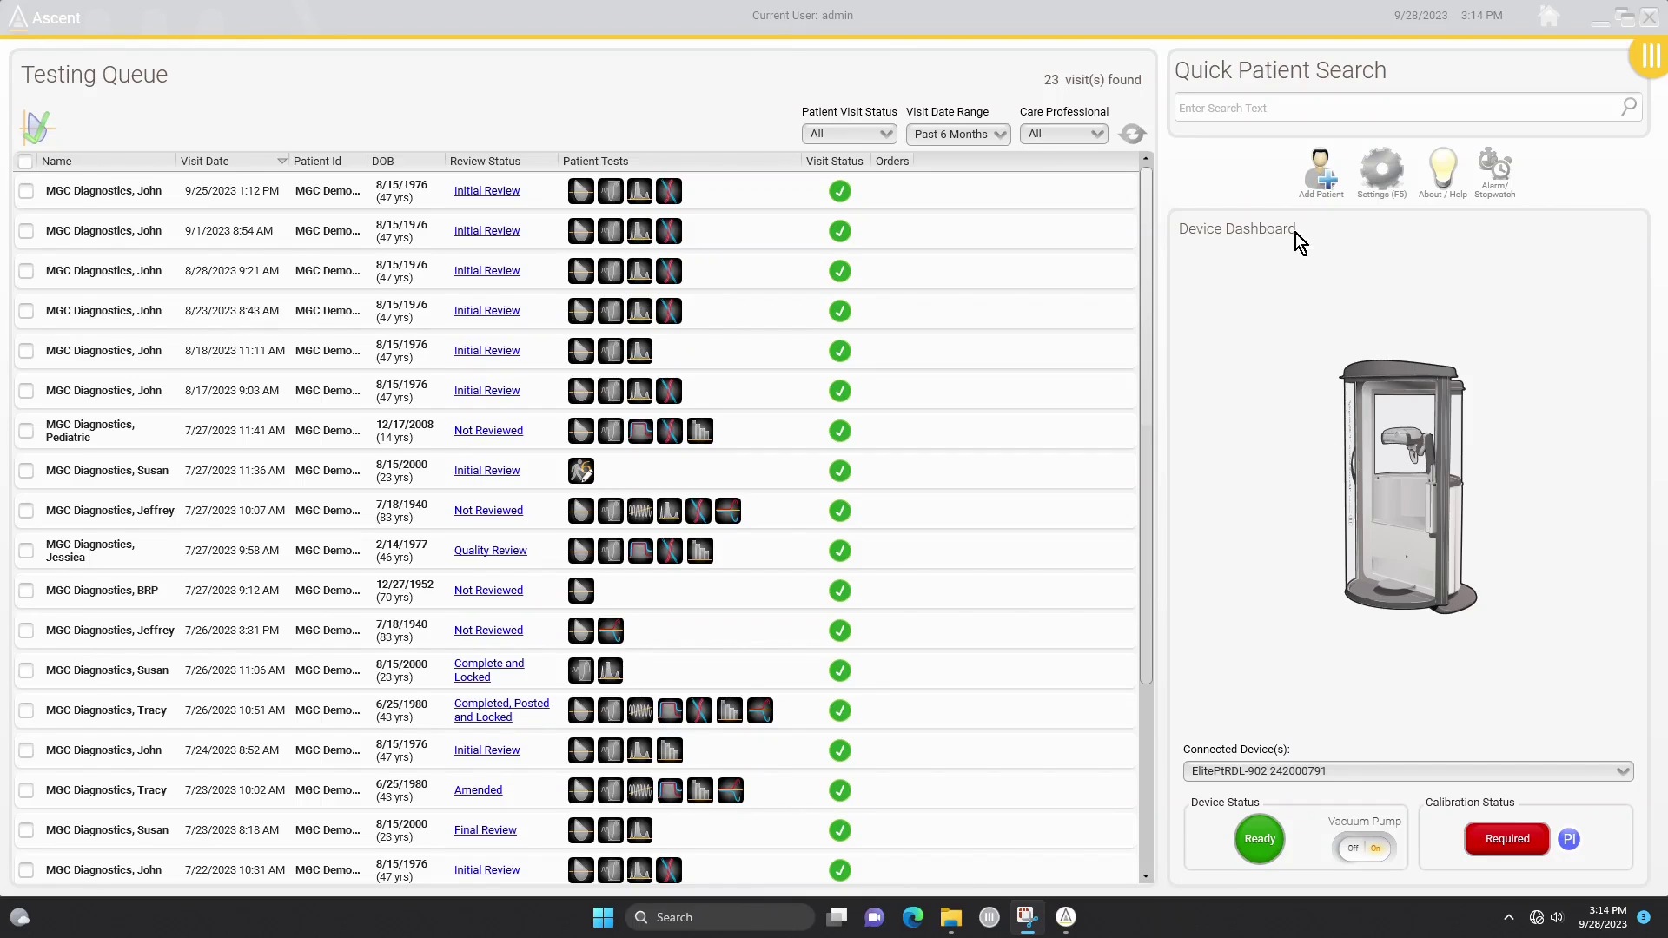
# Start a new patient record and save its quality control setup with patient type SyringeBtpsOff
pyautogui.click(1317, 182)
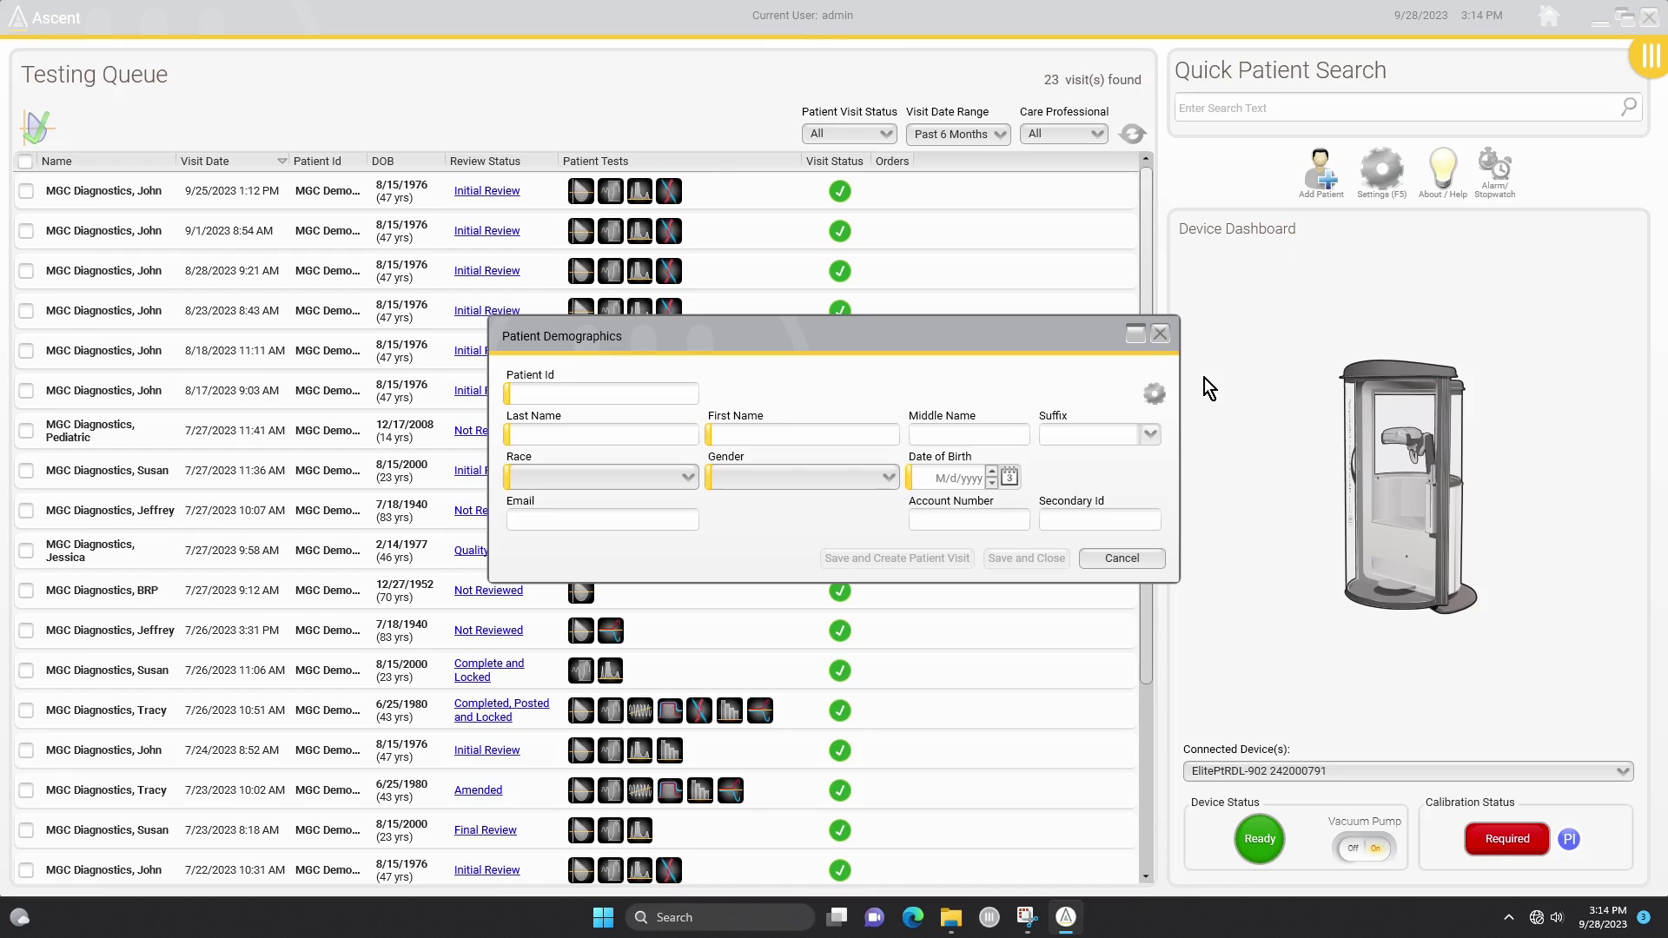
pyautogui.click(1154, 395)
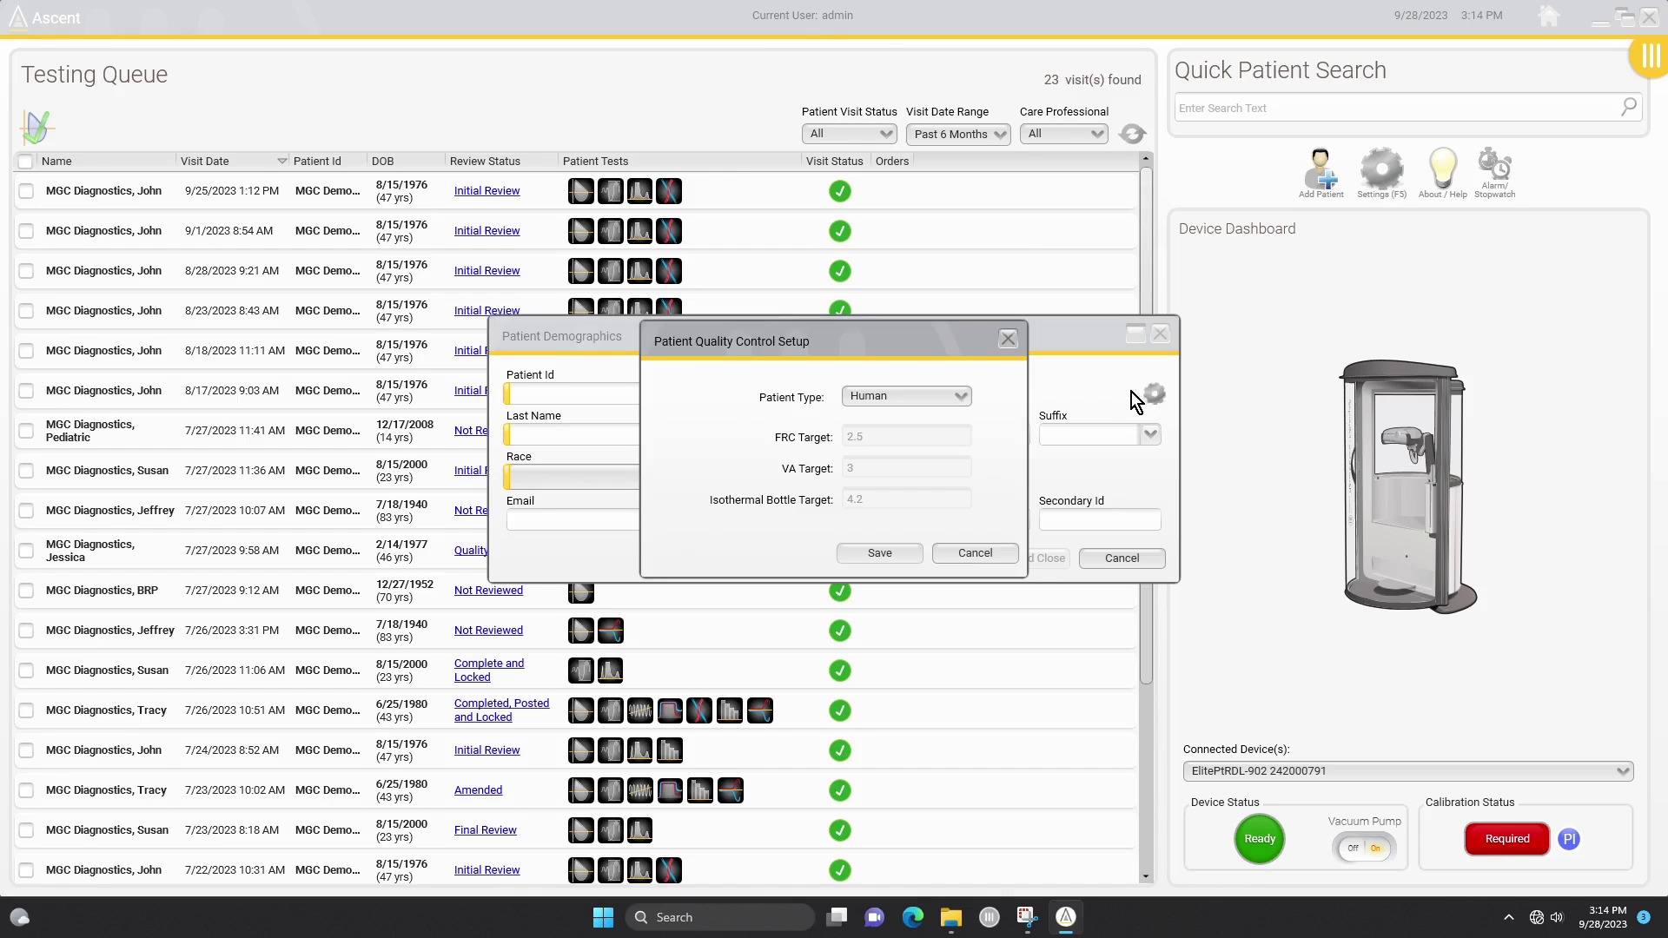
pyautogui.click(946, 399)
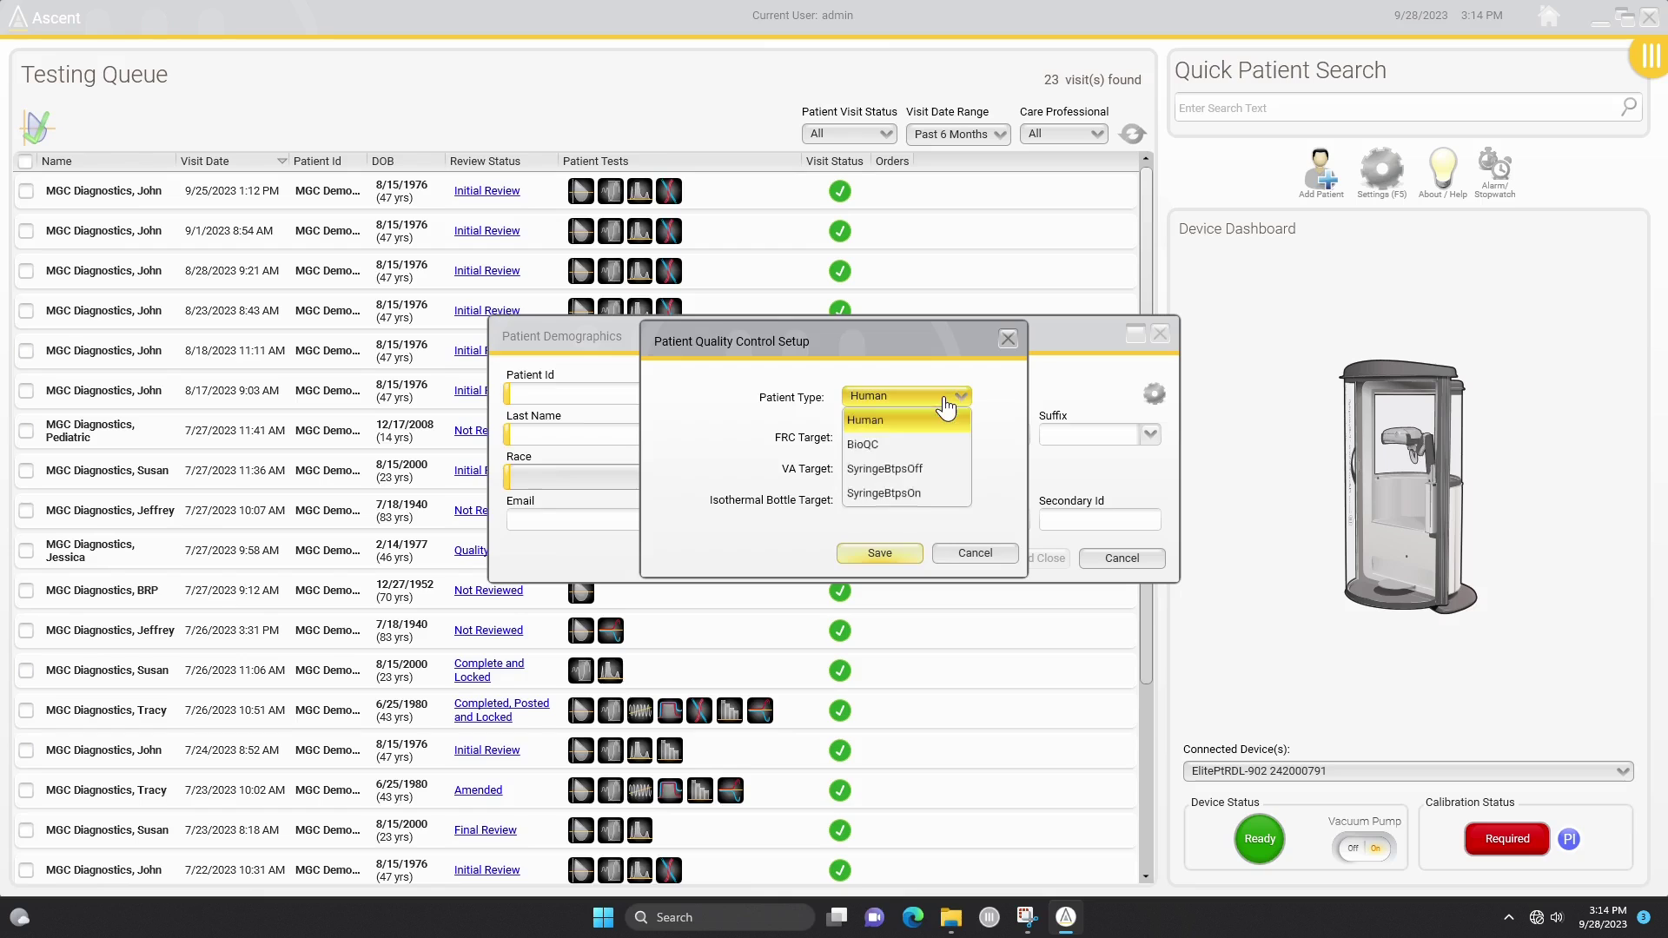
pyautogui.click(885, 469)
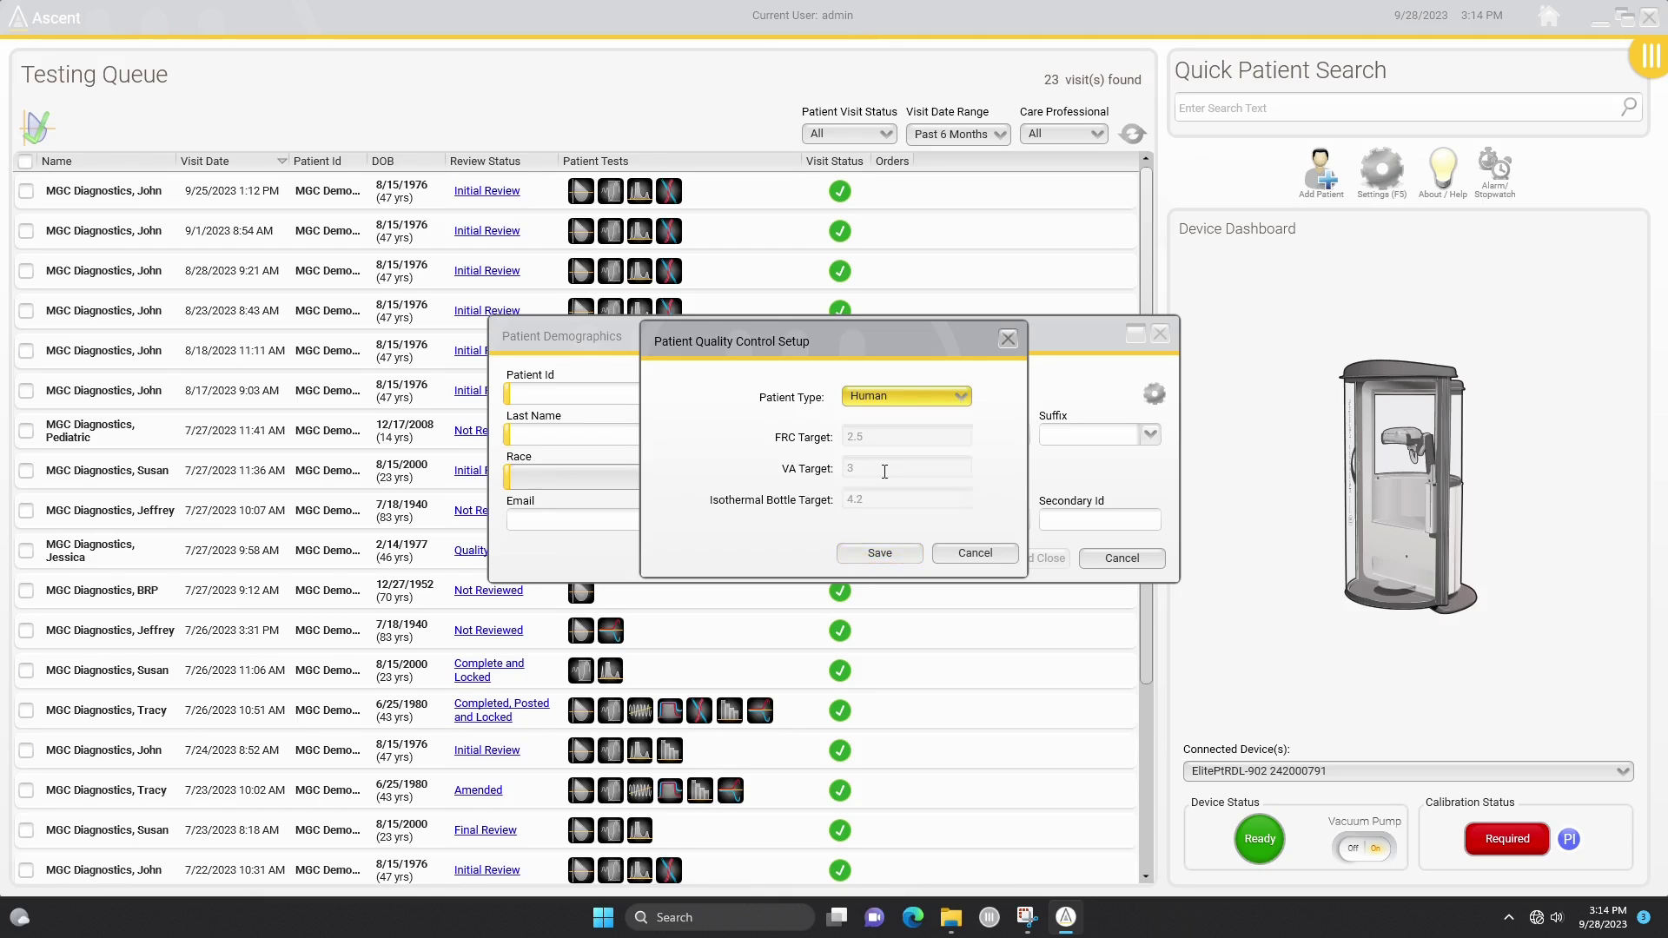
pyautogui.click(891, 555)
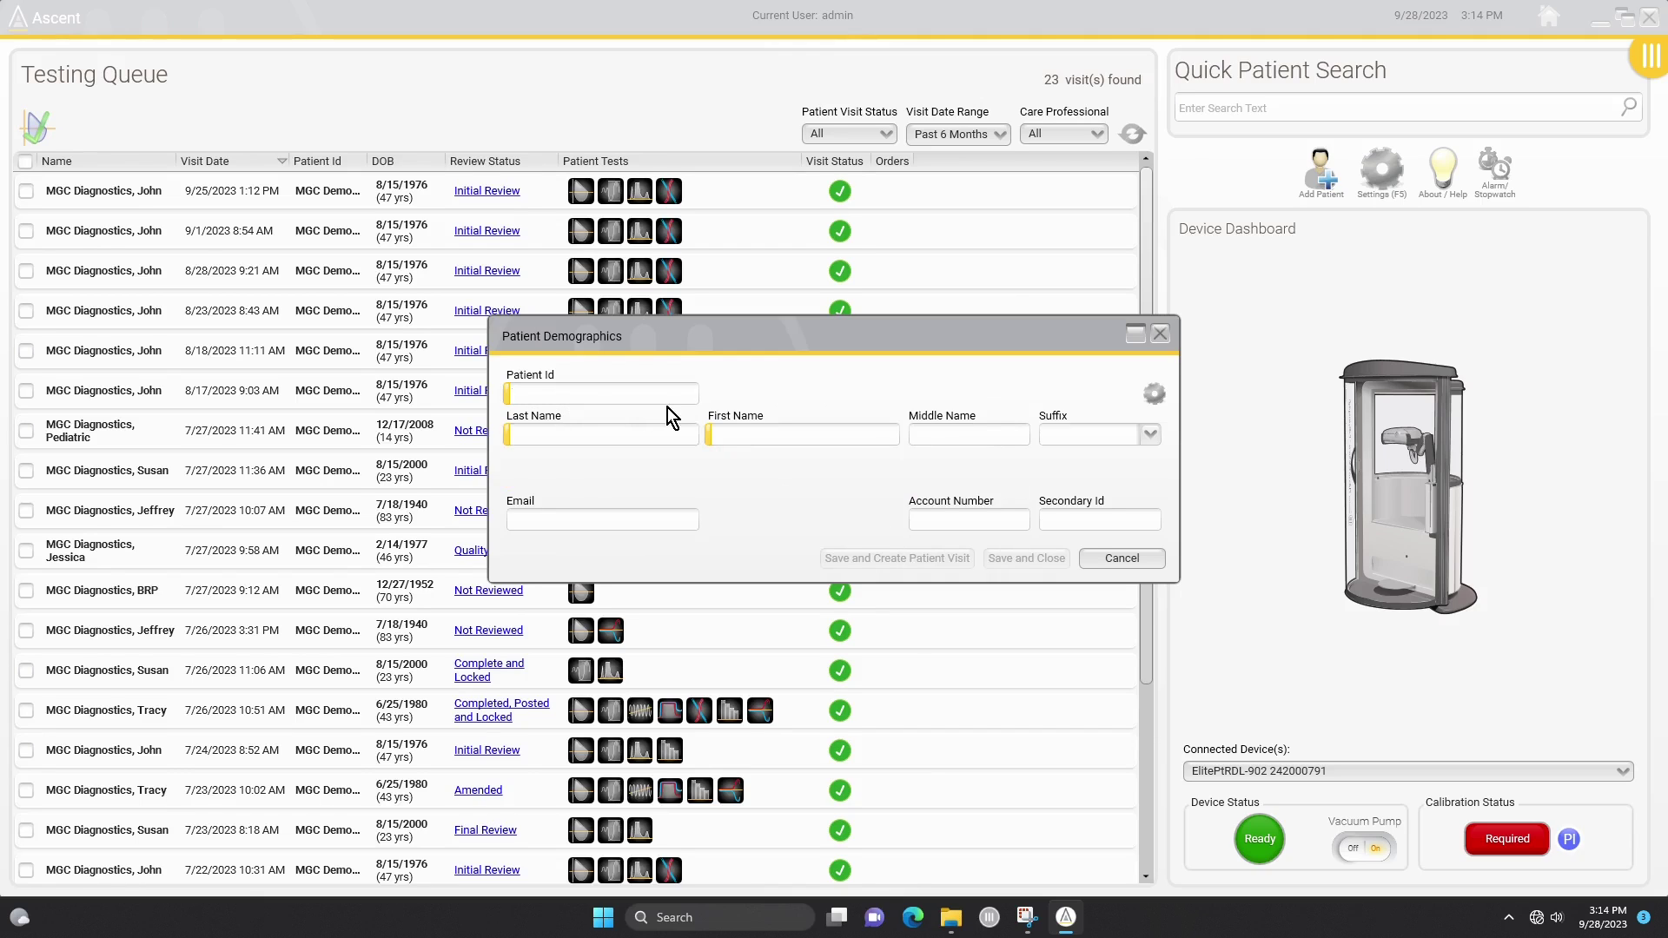
# Enter patient ID "Syringe QC", last name "QC" and first name "Syringe", and save the record while creating a patient visit
pyautogui.write('Syringe QC')
pyautogui.click(646, 427)
pyautogui.write('QC')
pyautogui.press('Tab')
pyautogui.write('Syringe')
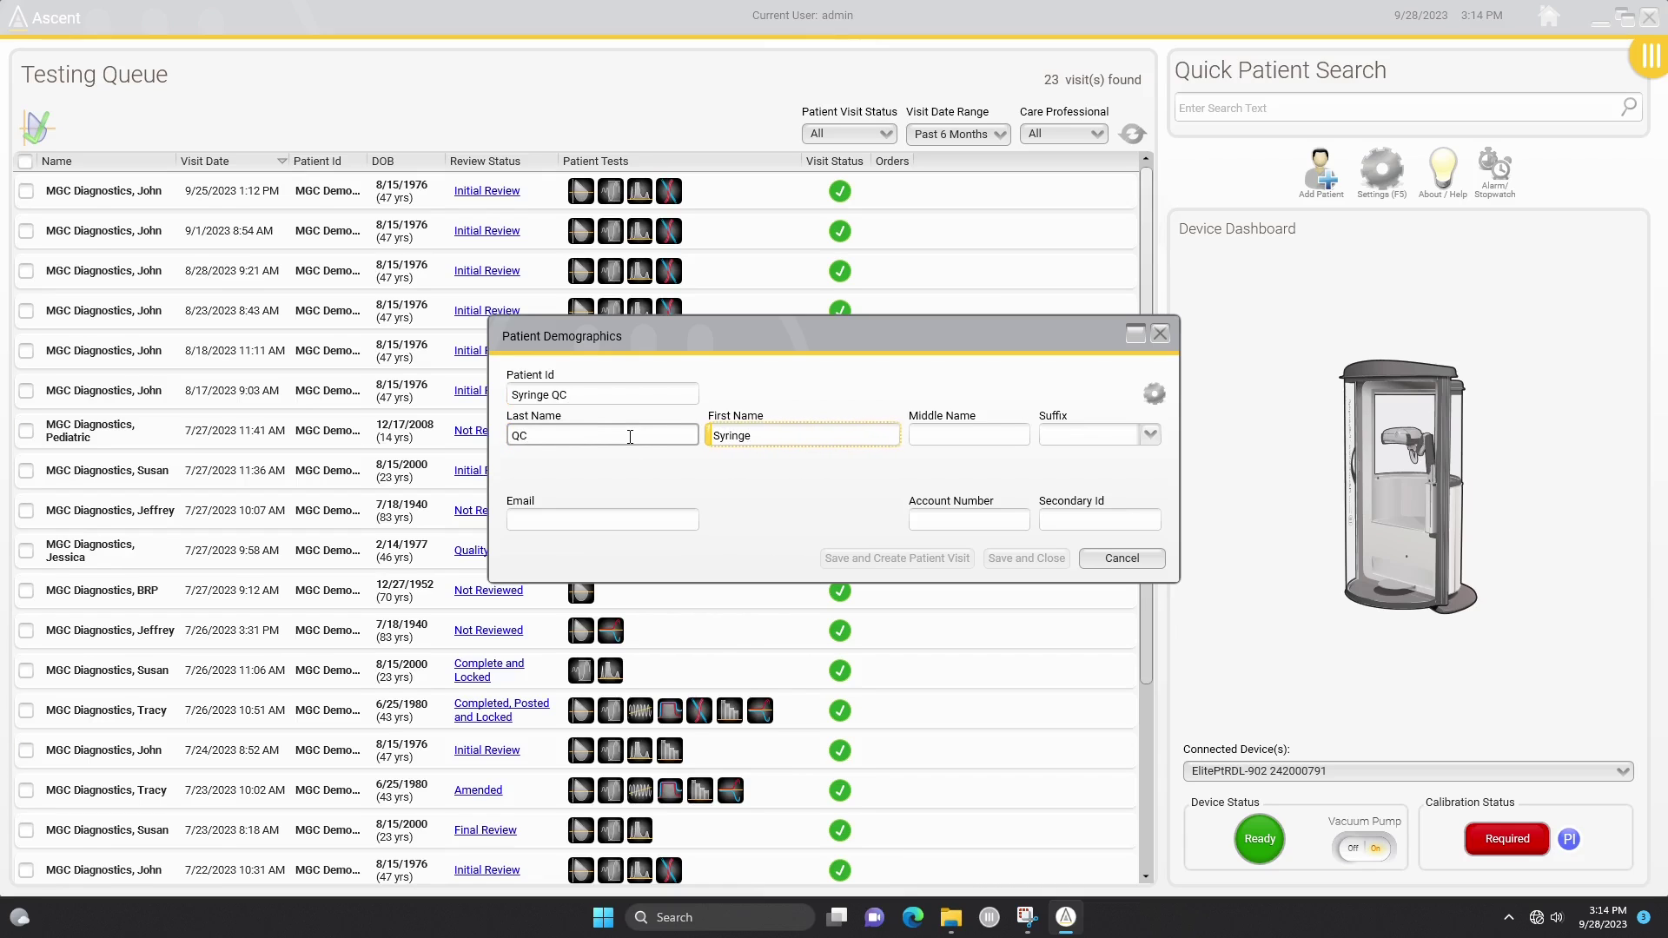
pyautogui.press('Tab')
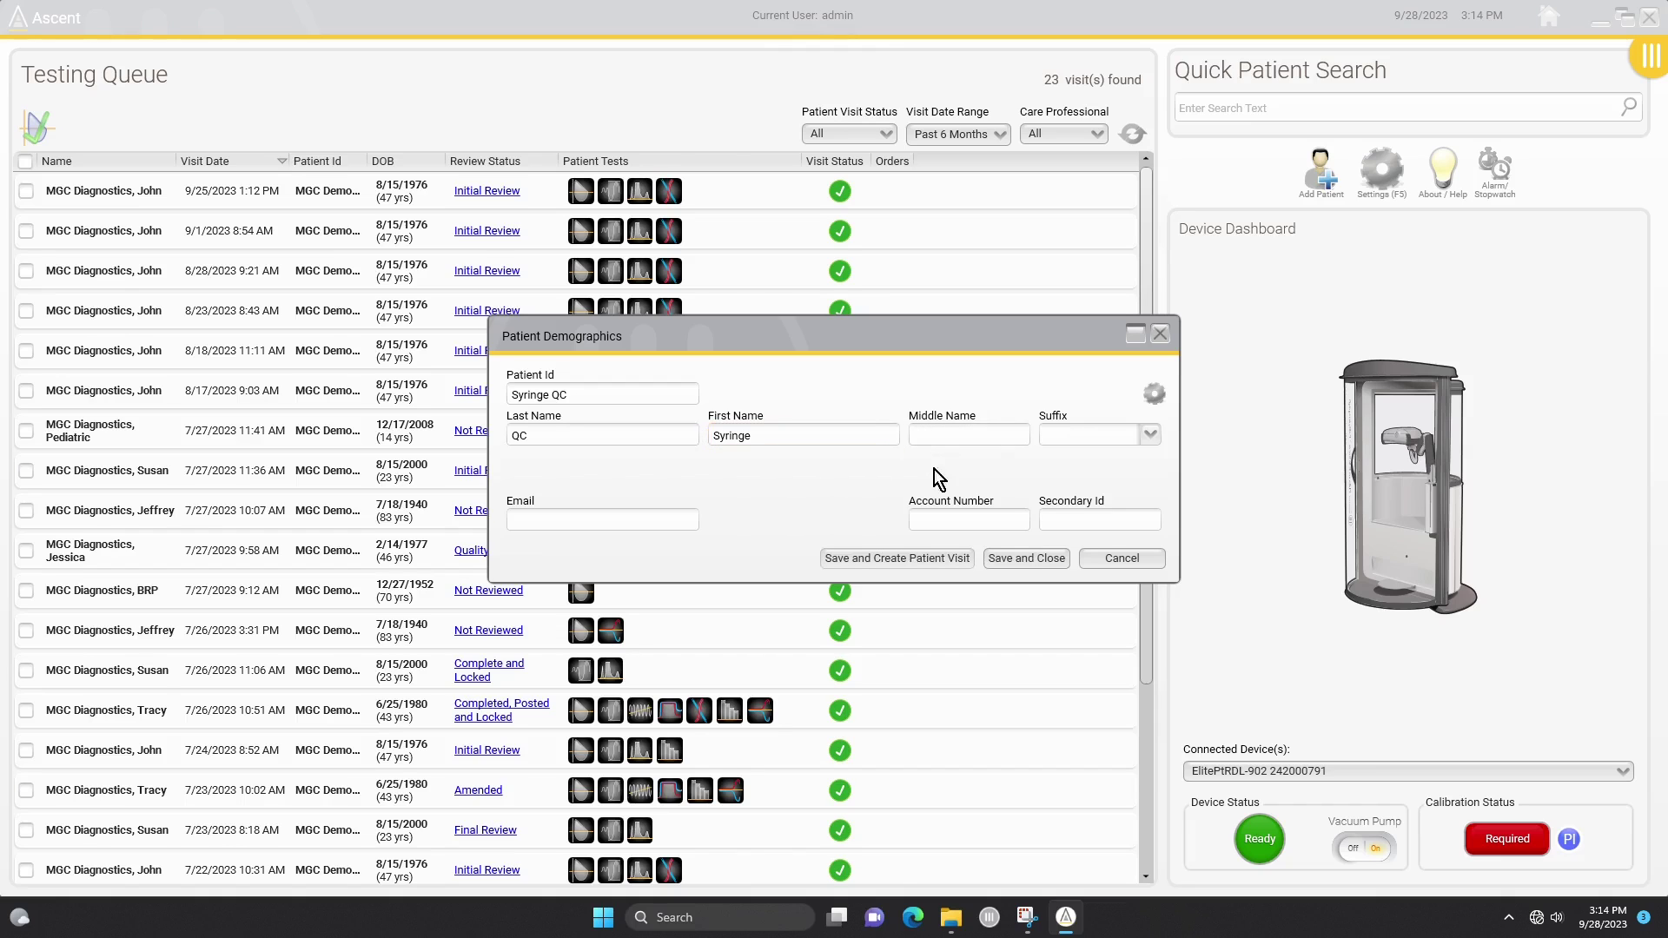
pyautogui.click(929, 558)
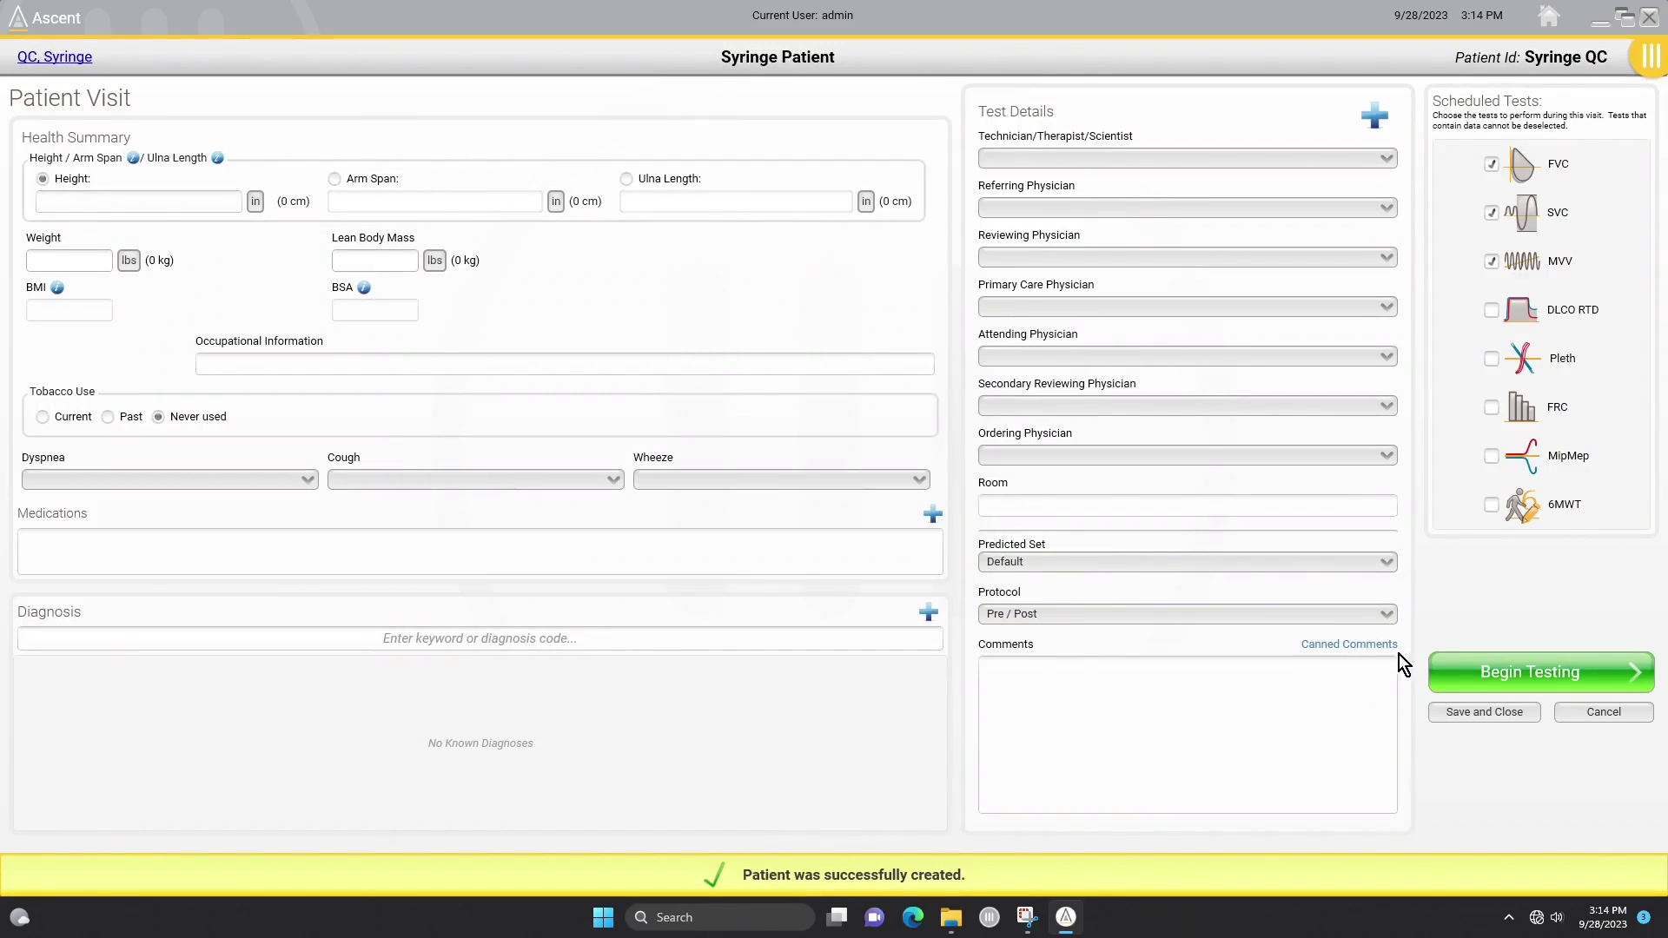
# Begin testing for the syringe patient with FVC, SVC and MVV scheduled, and record one slow-flow FVC effort
pyautogui.click(1465, 681)
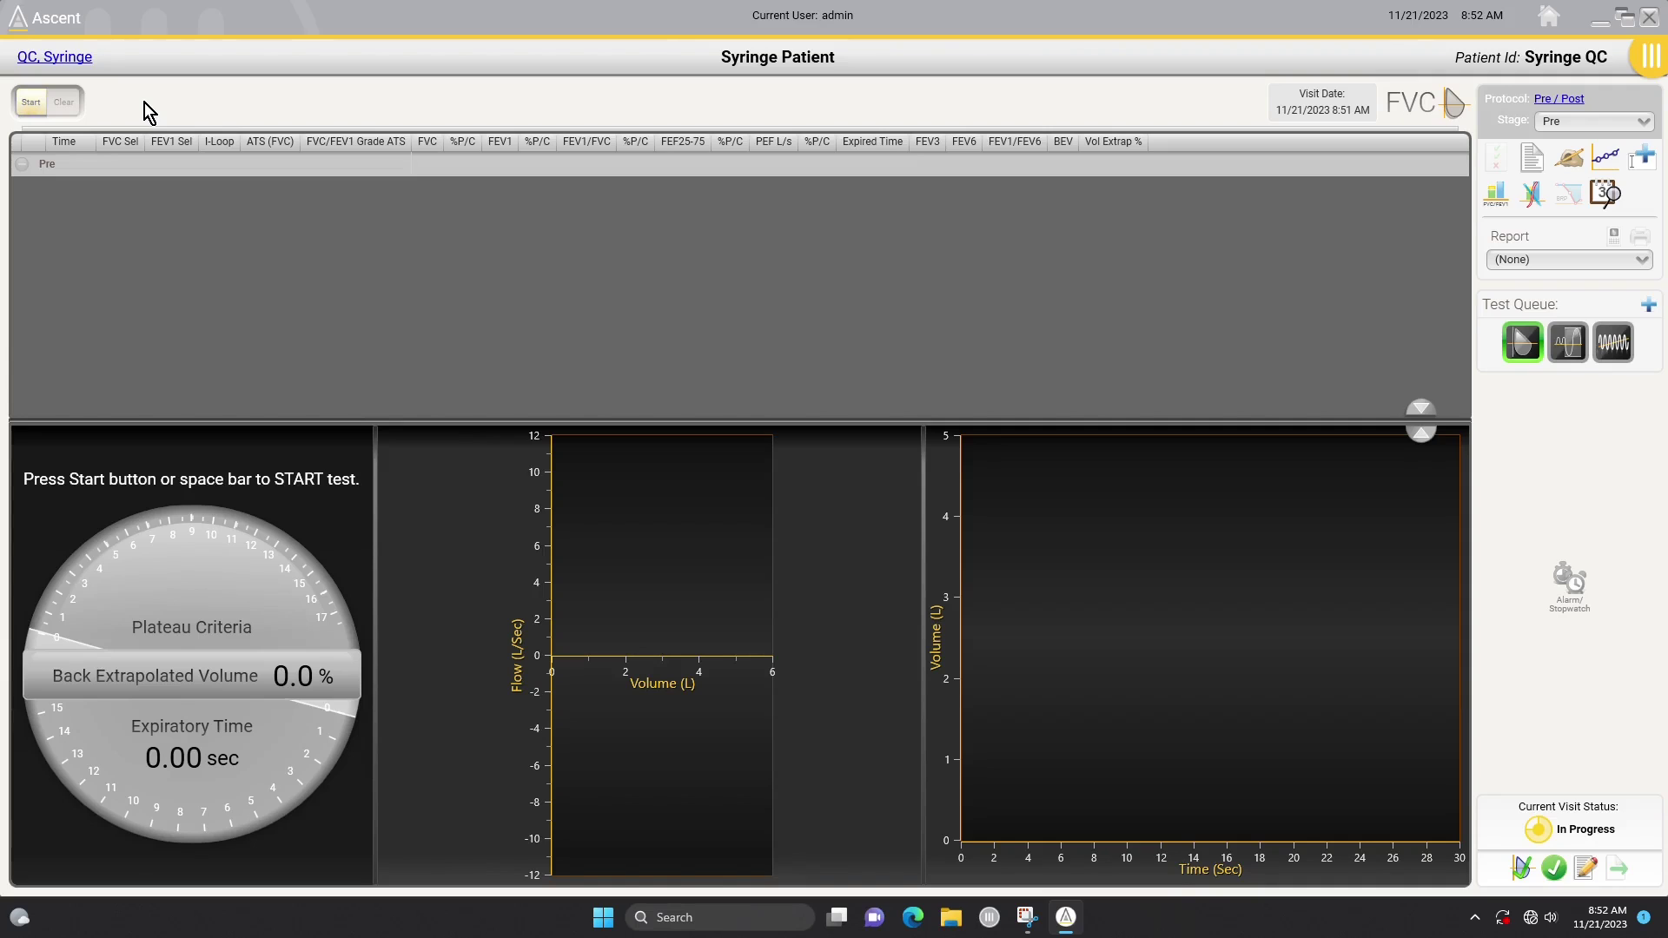
pyautogui.press('space')
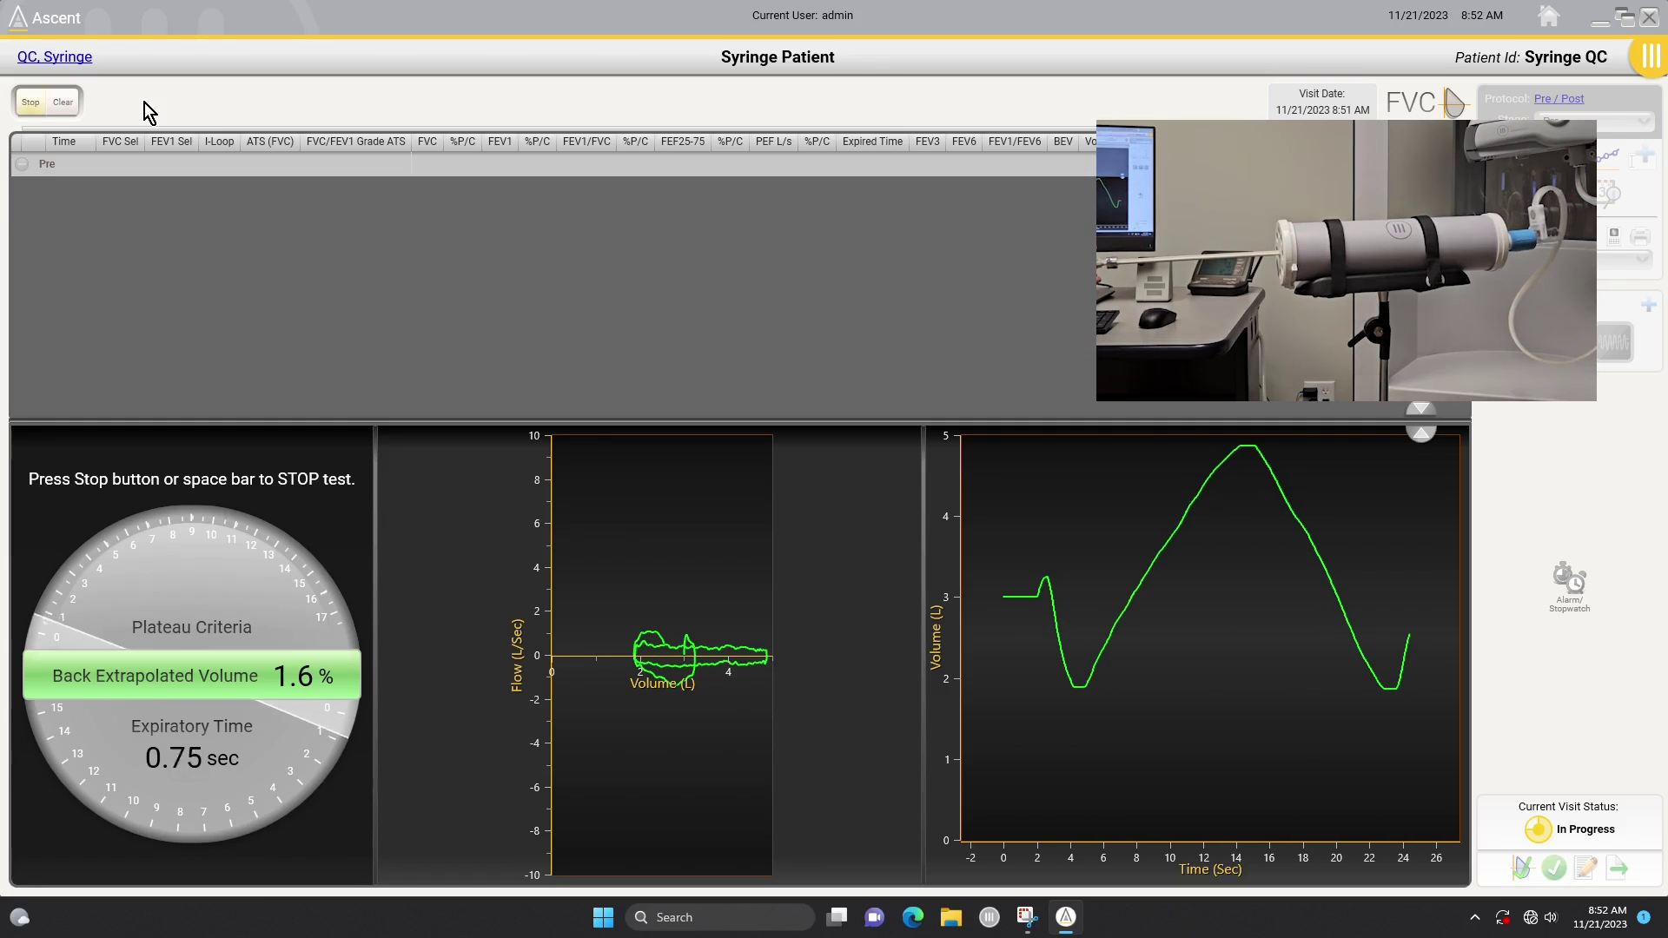
pyautogui.press('space')
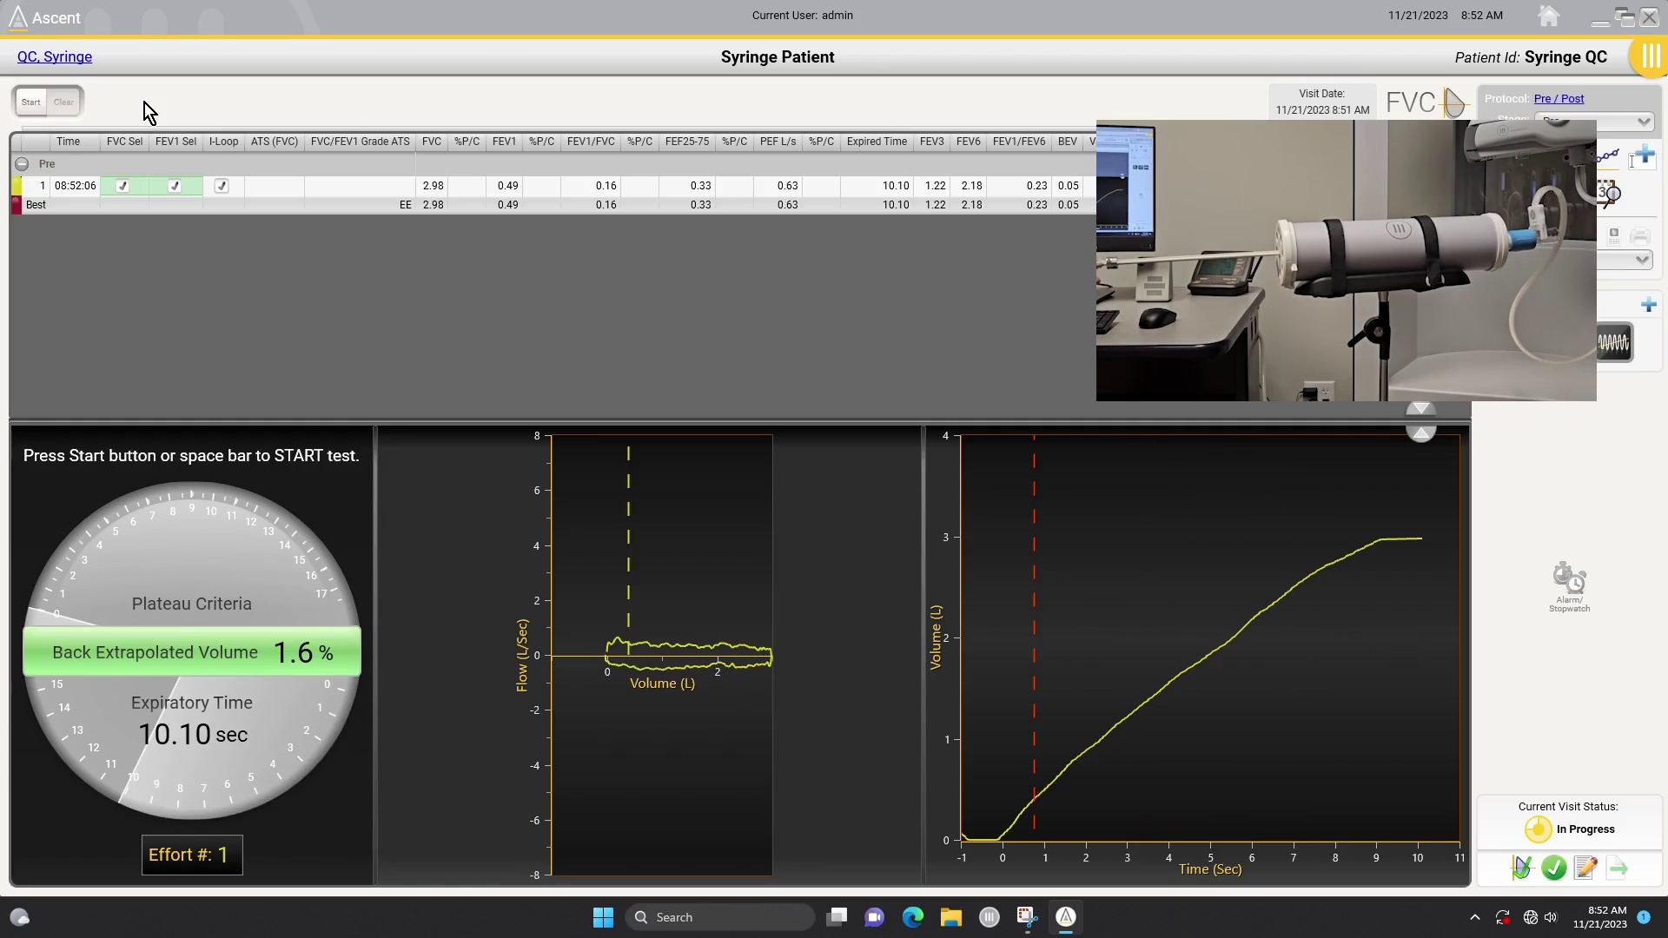
# Record five more FVC efforts with the syringe, starting and stopping each one and increasing the stroke speed every time
pyautogui.press('space')
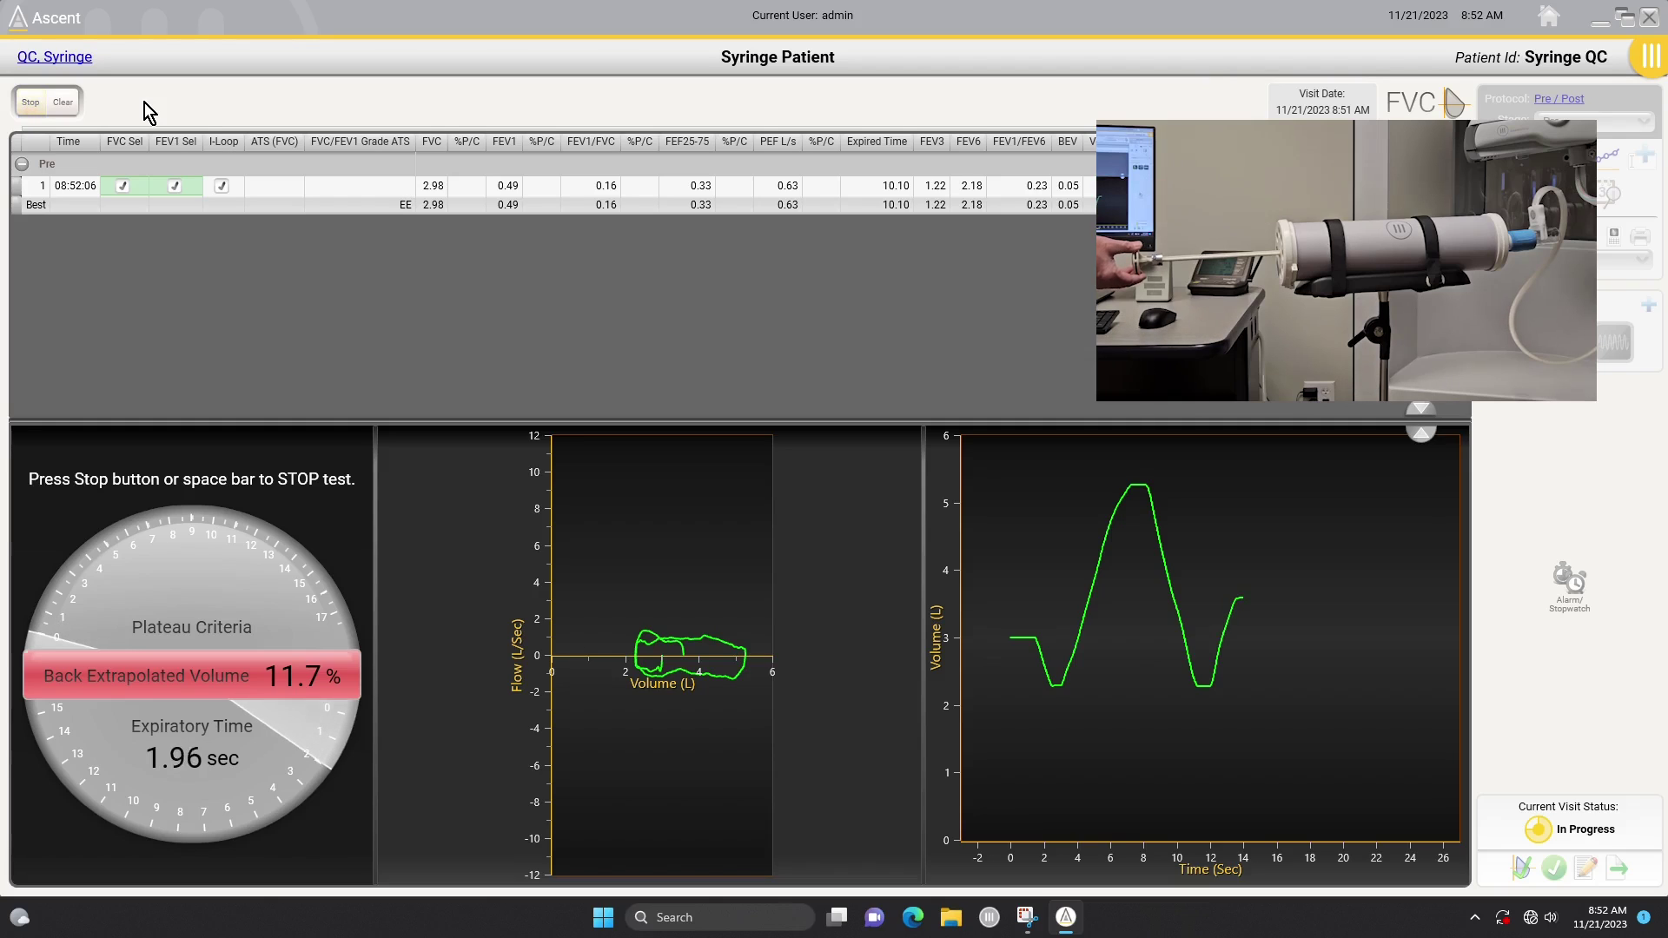
pyautogui.press('space')
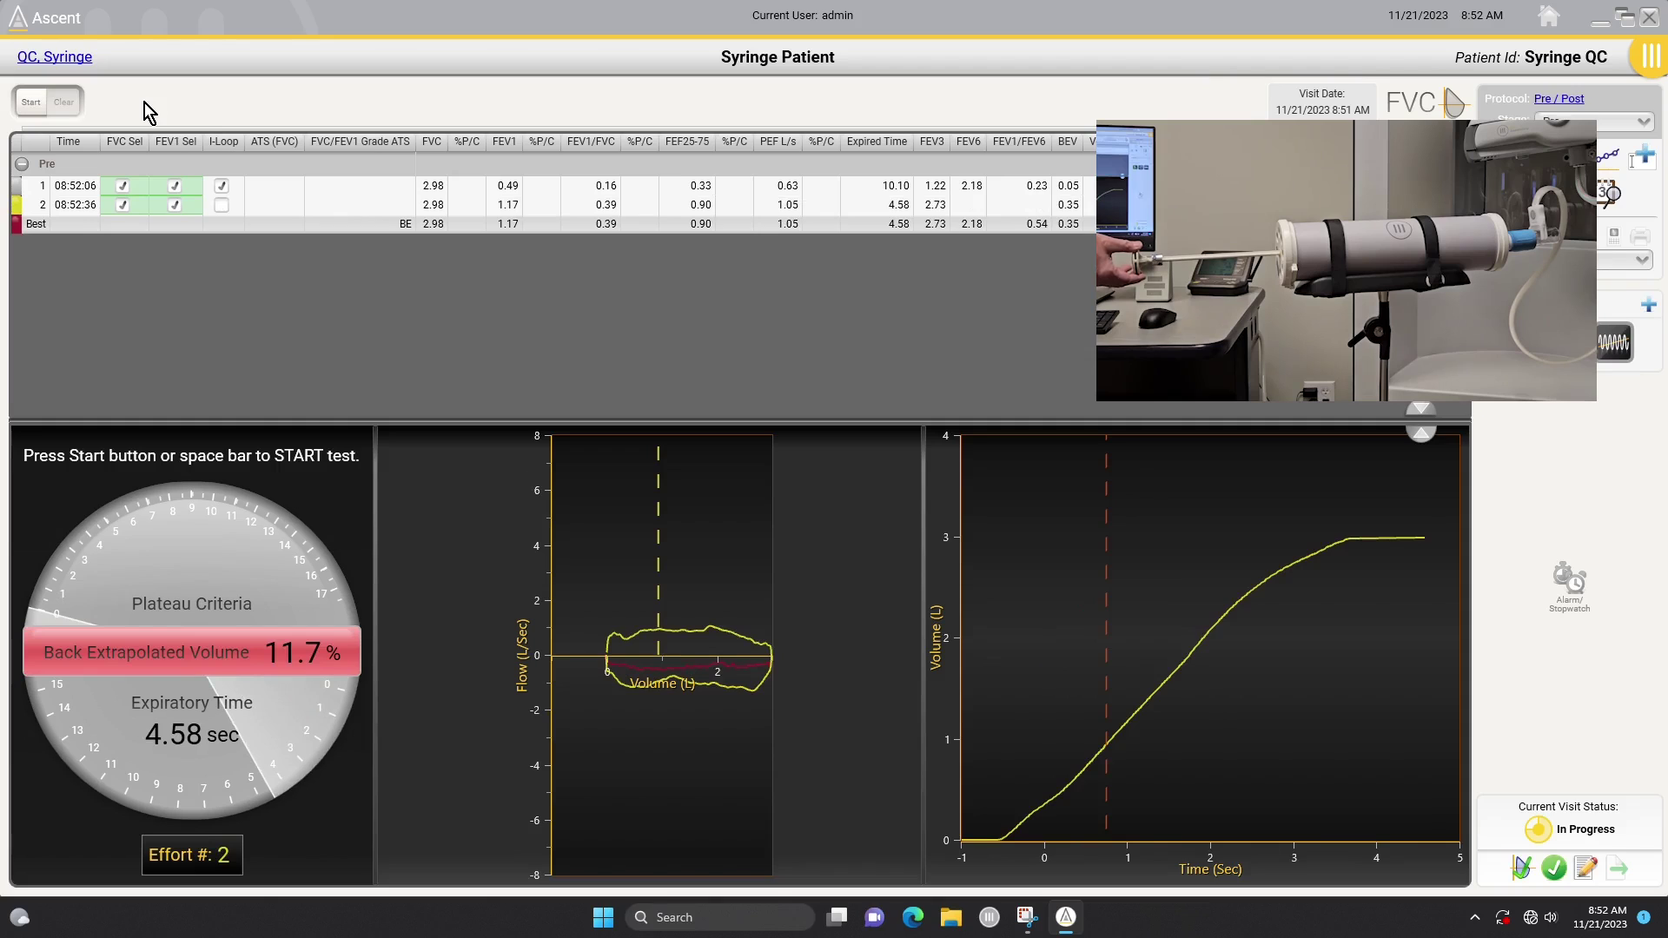
pyautogui.press('space')
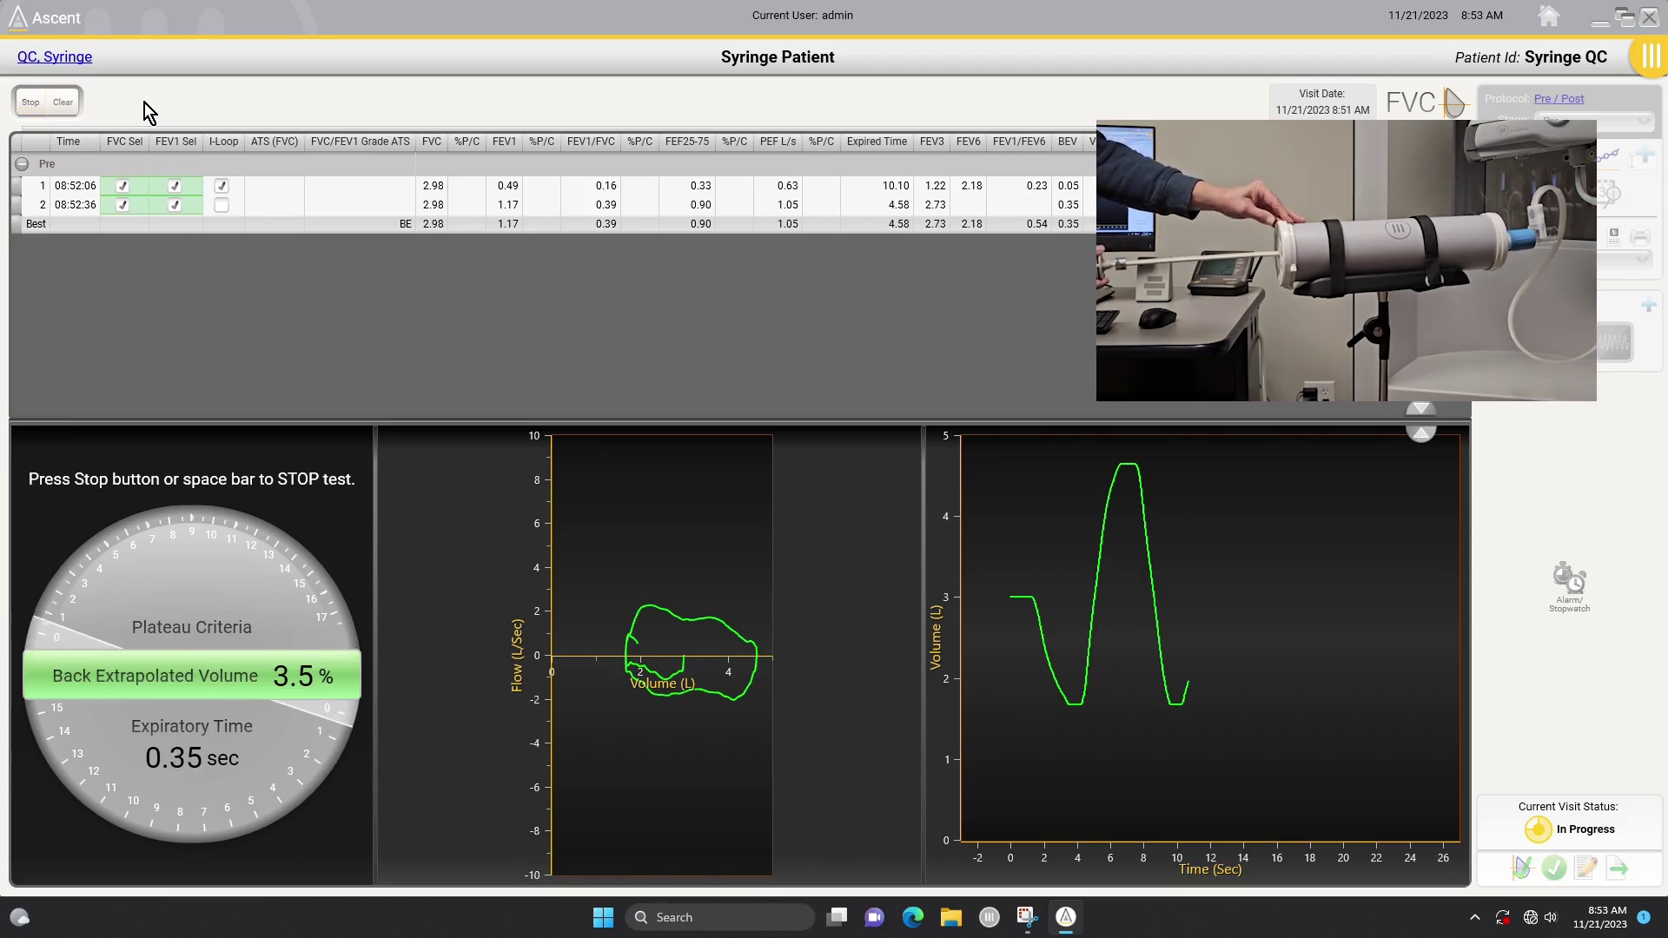
pyautogui.press('space')
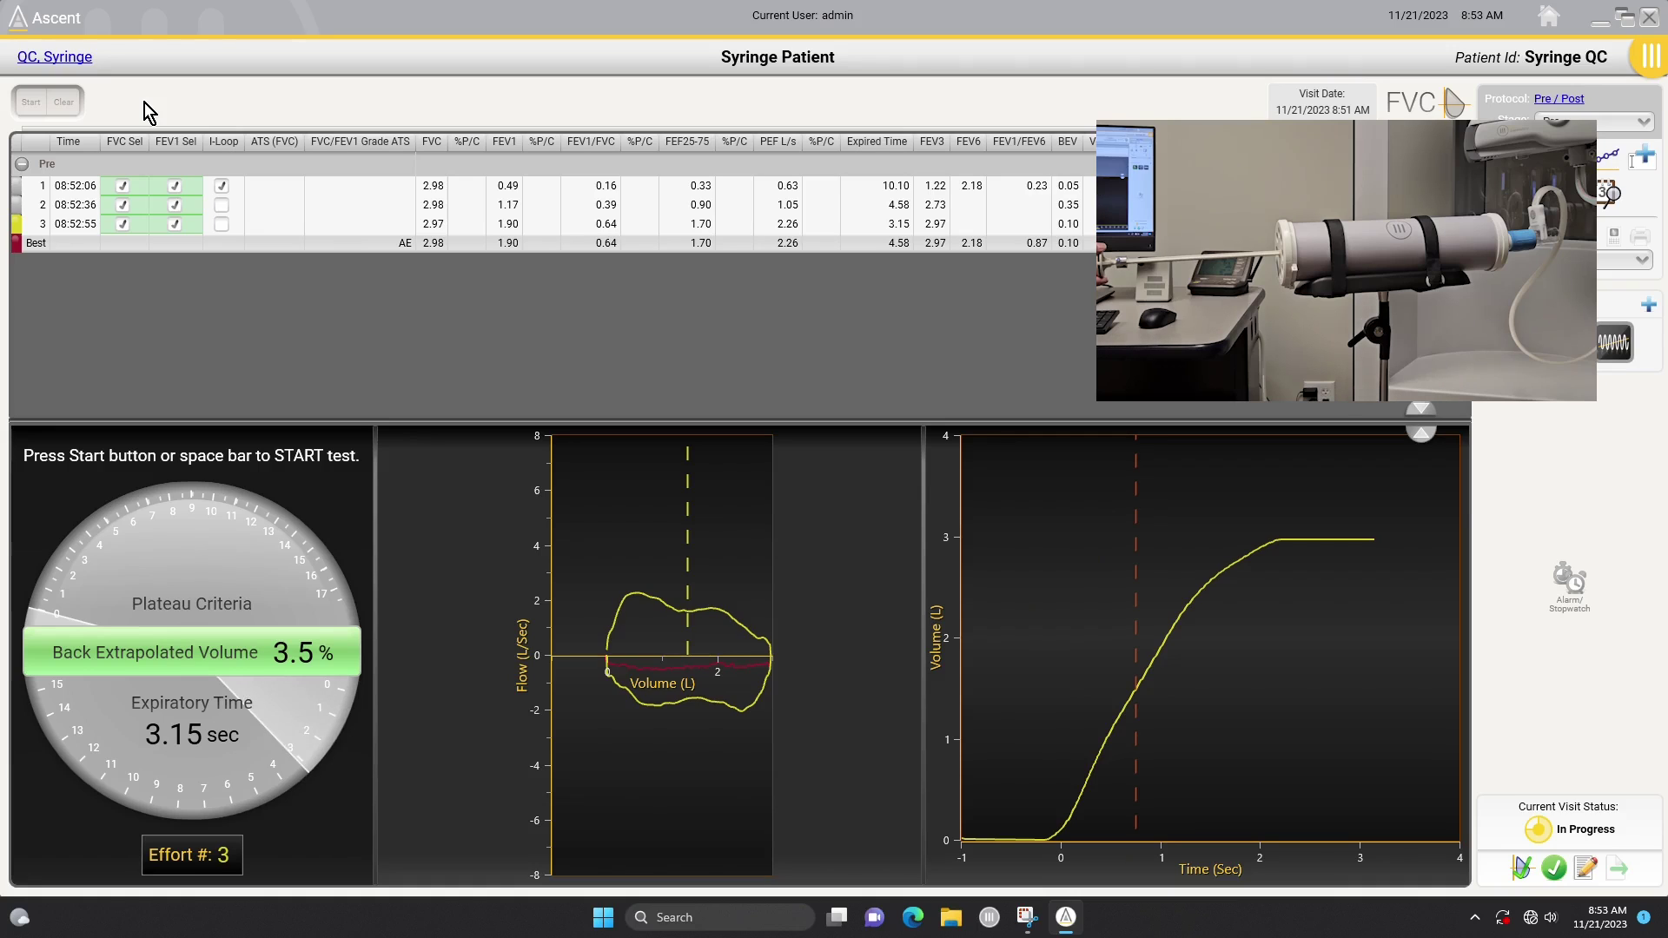
pyautogui.press('space')
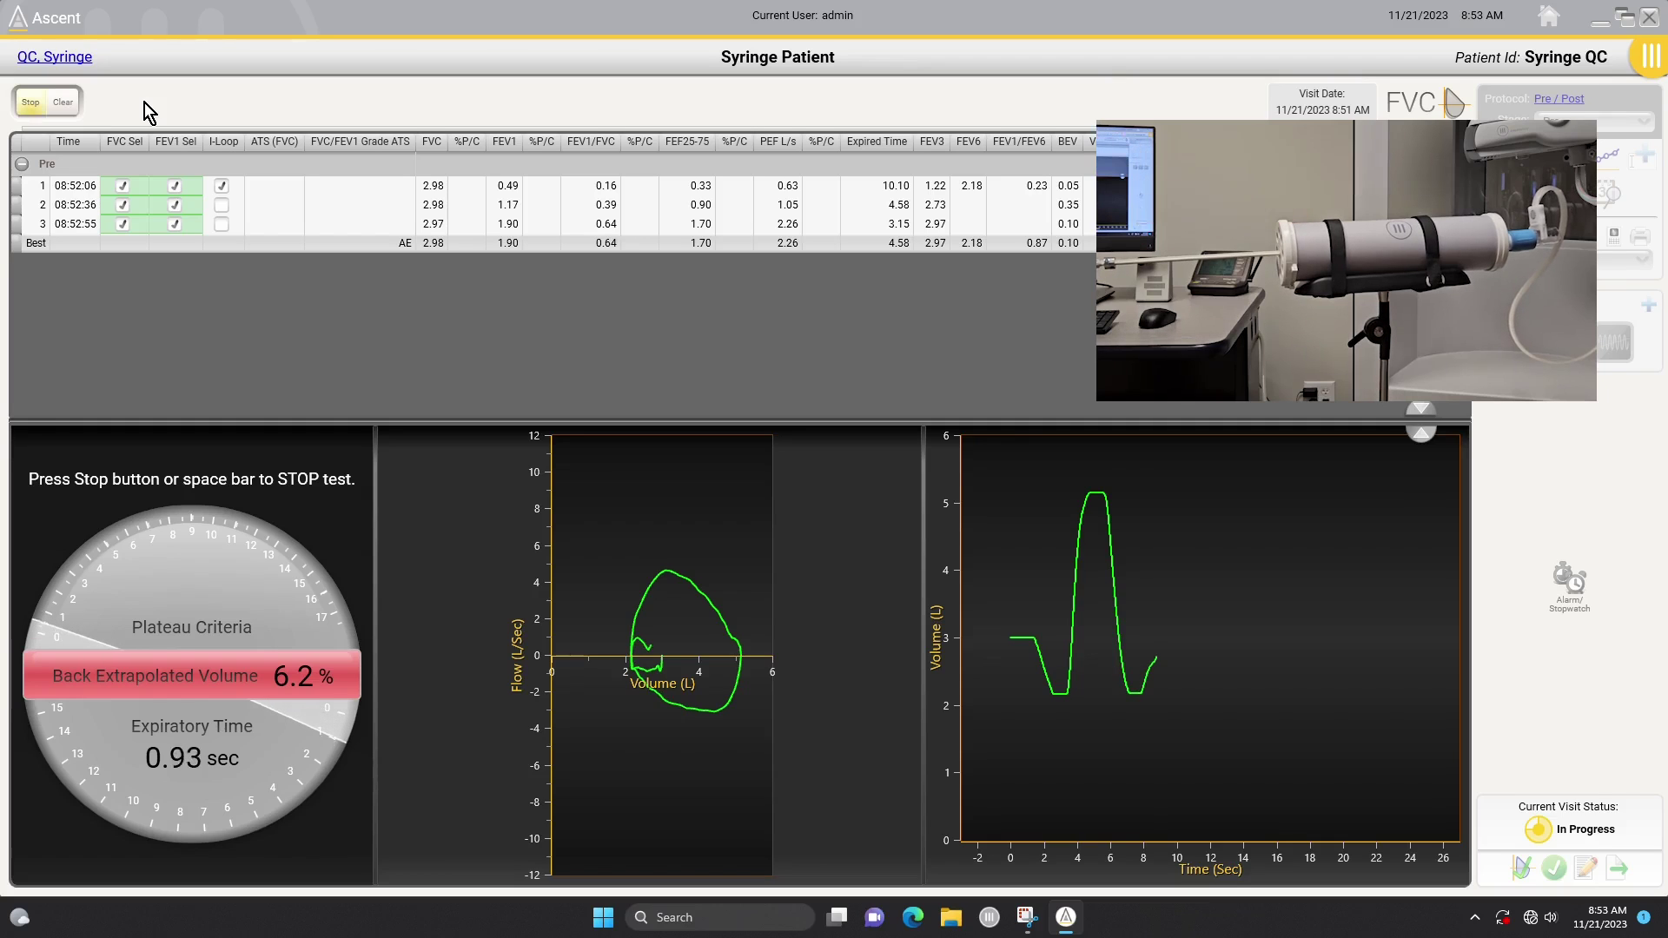
pyautogui.press('space')
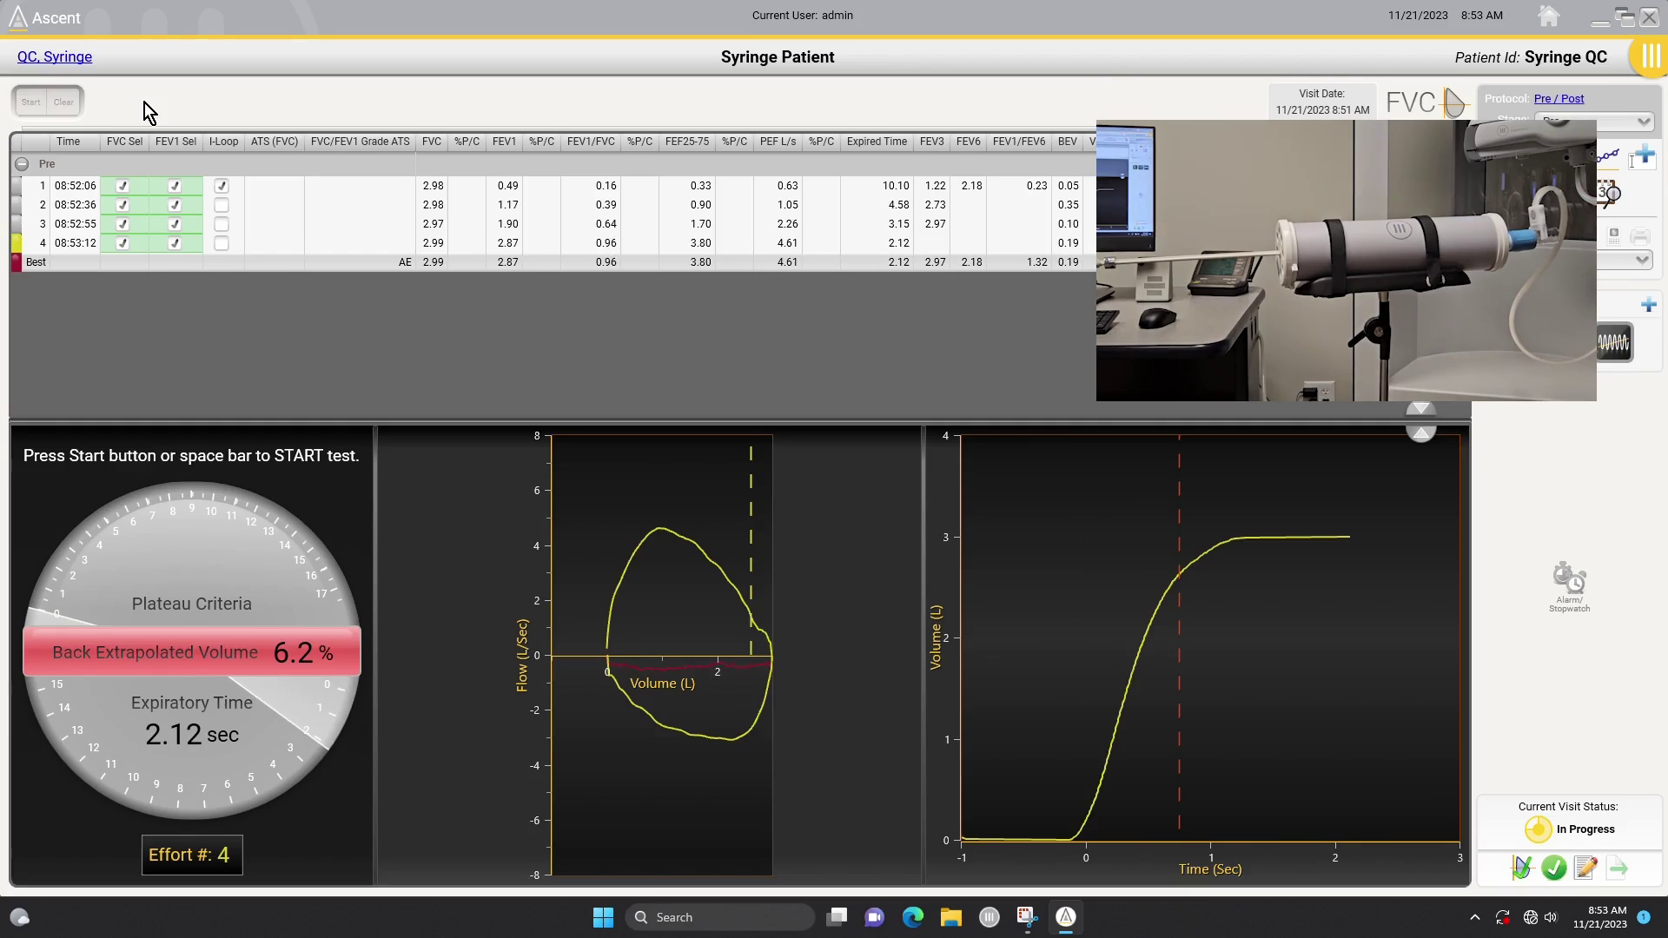
pyautogui.press('space')
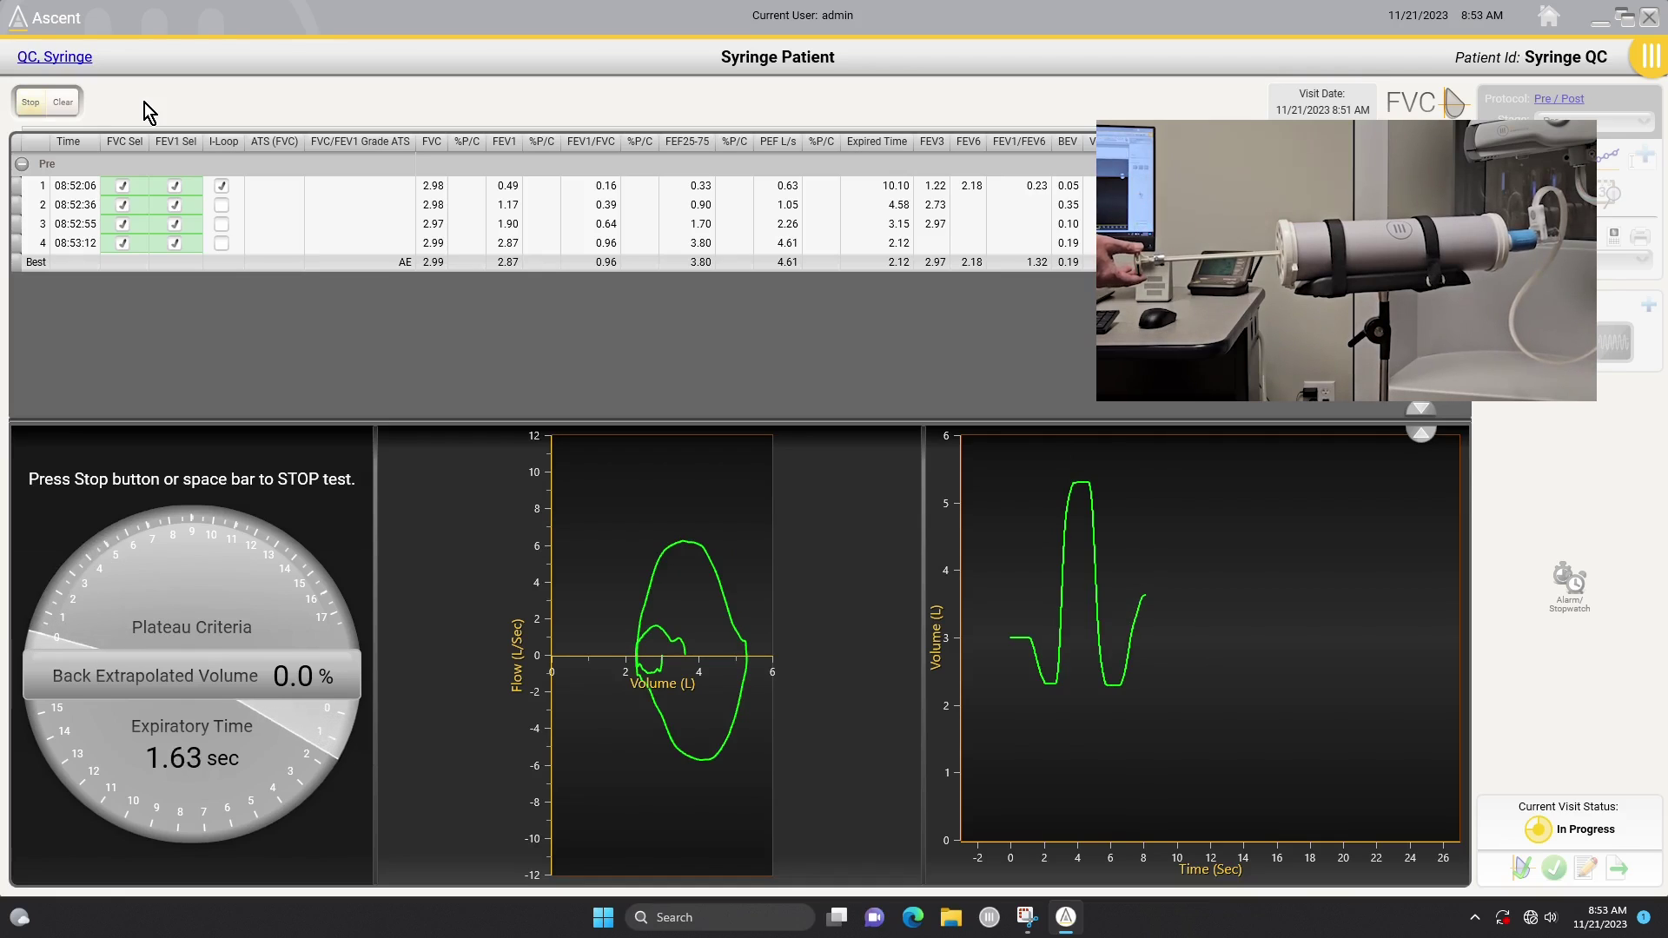
pyautogui.press('space')
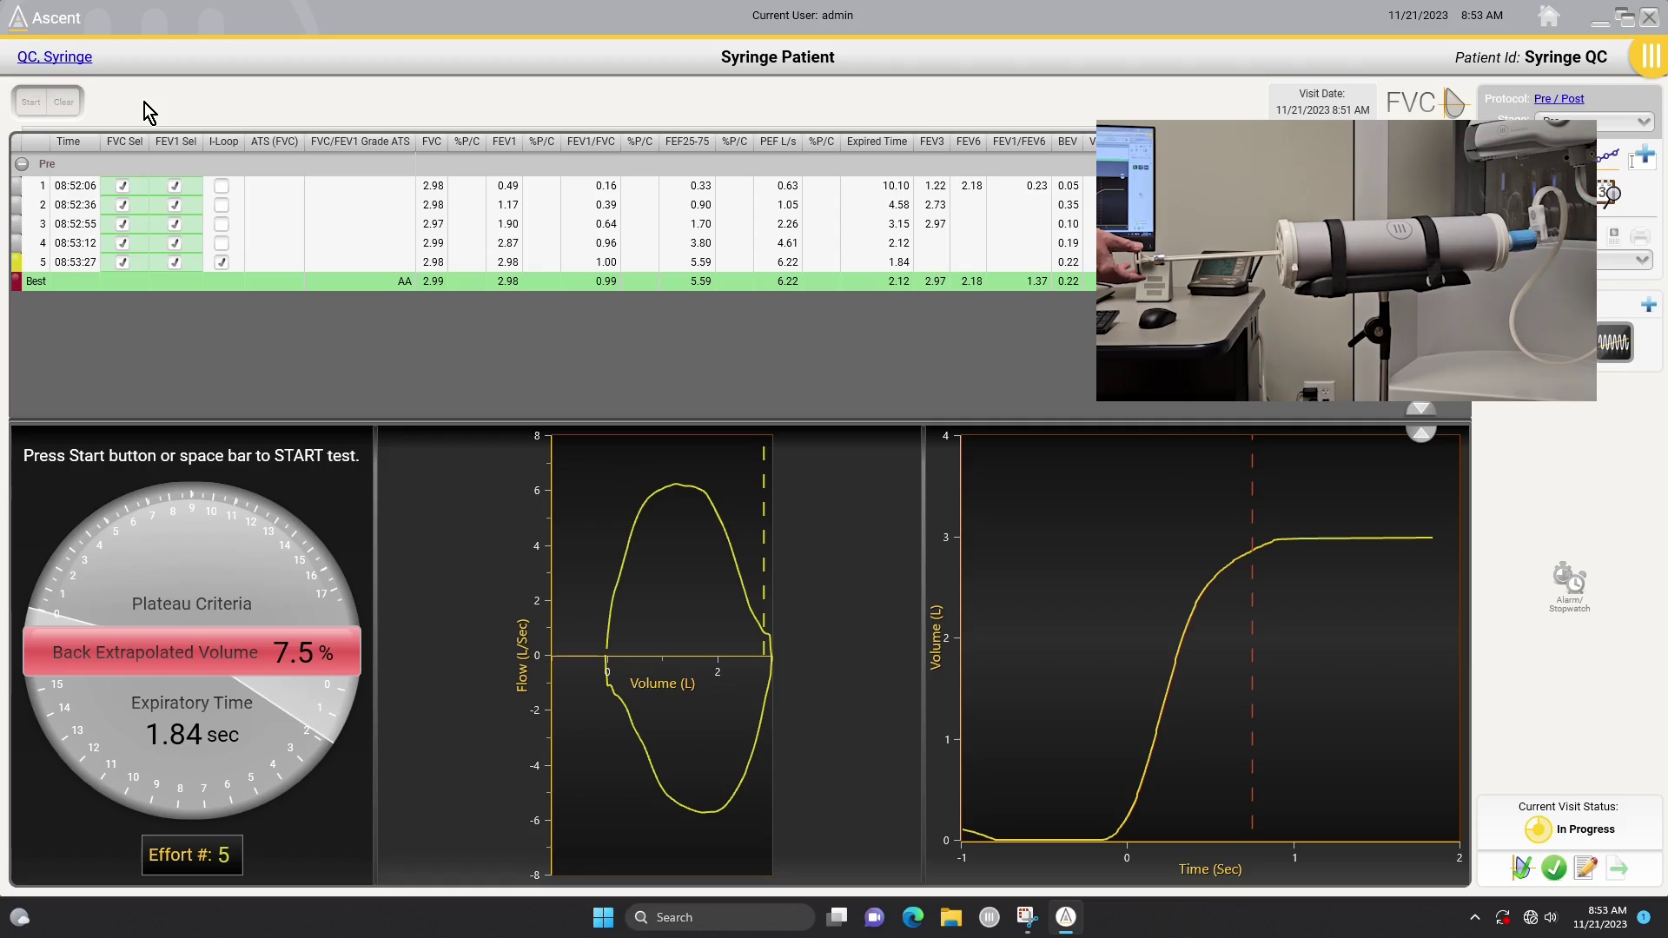
pyautogui.press('space')
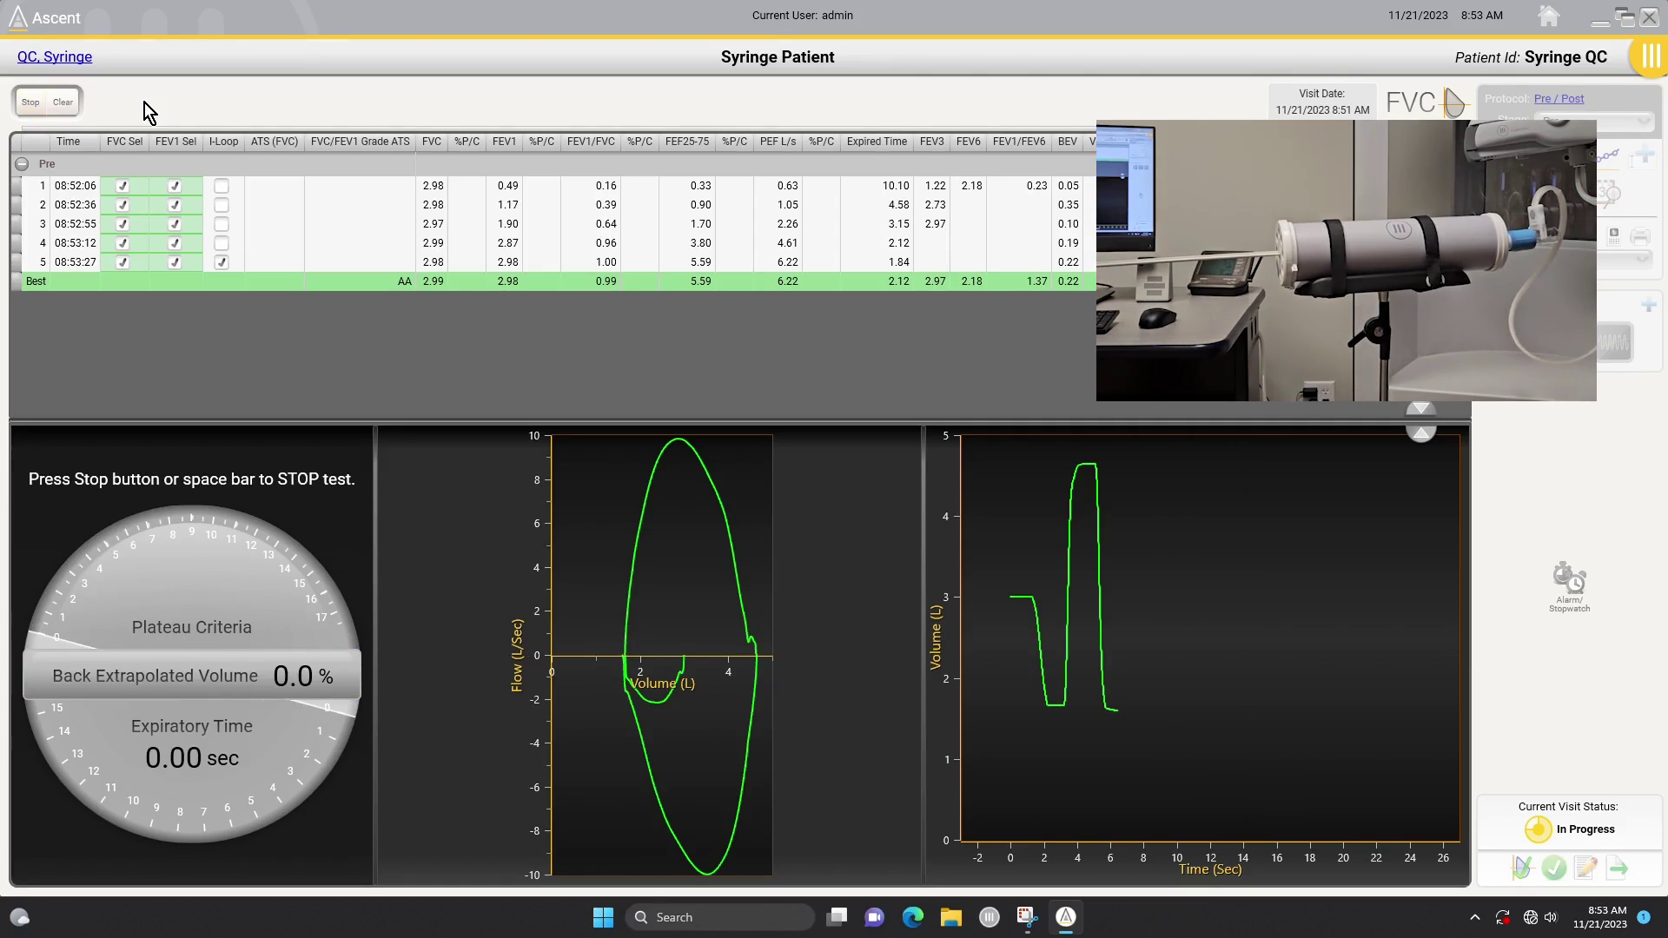
pyautogui.press('space')
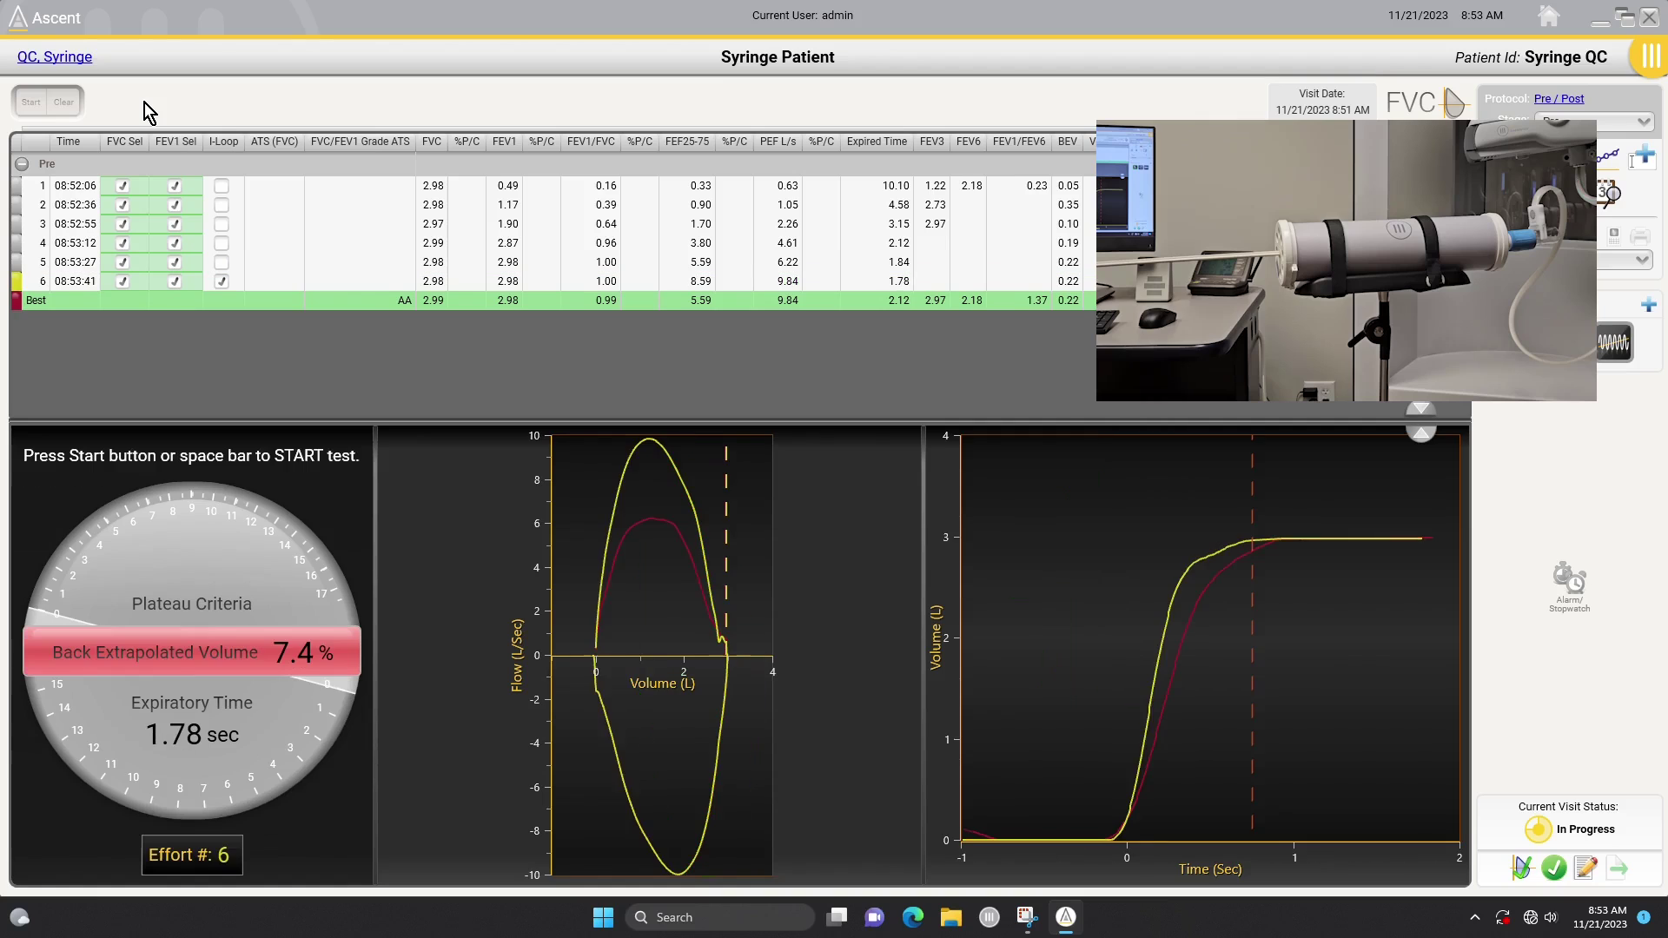